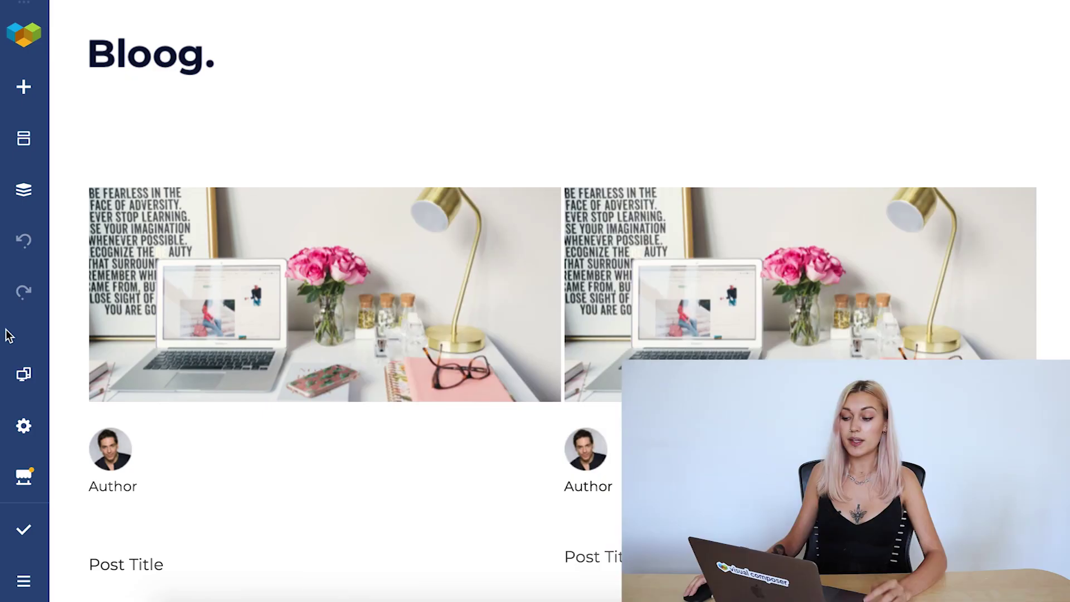
Scroll through the page and open the Digital nomad post for editing
mouse_move(1059, 248)
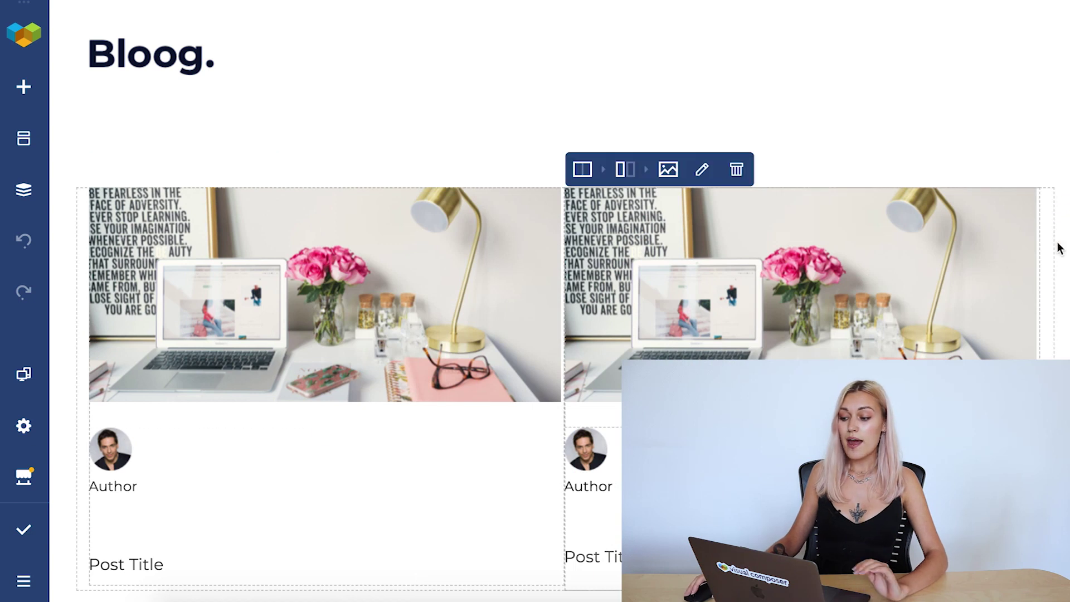
scroll(1058, 248, down, 10)
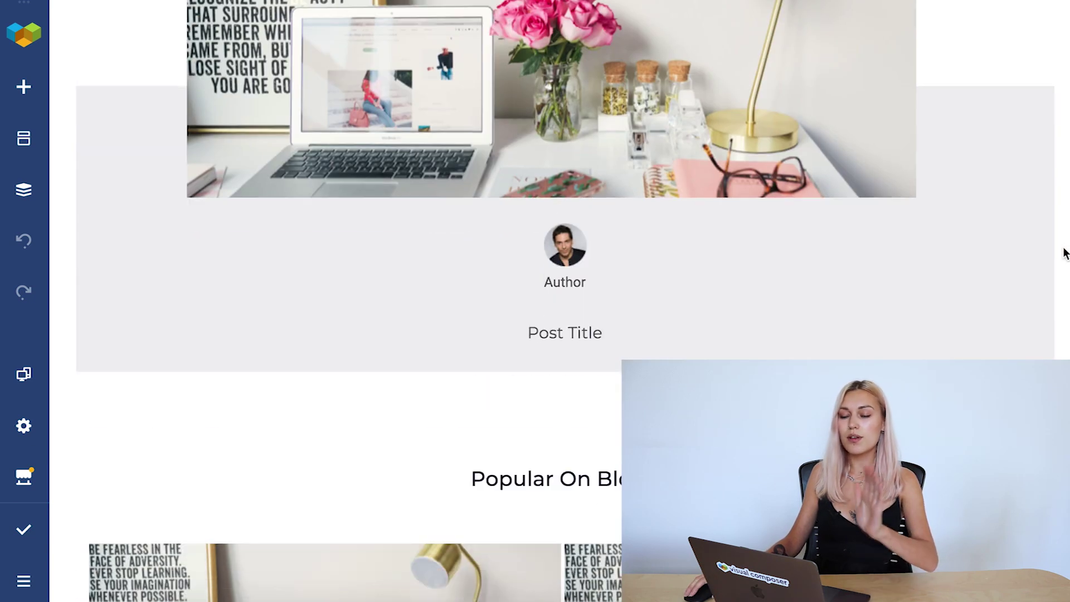
scroll(1064, 253, down, 15)
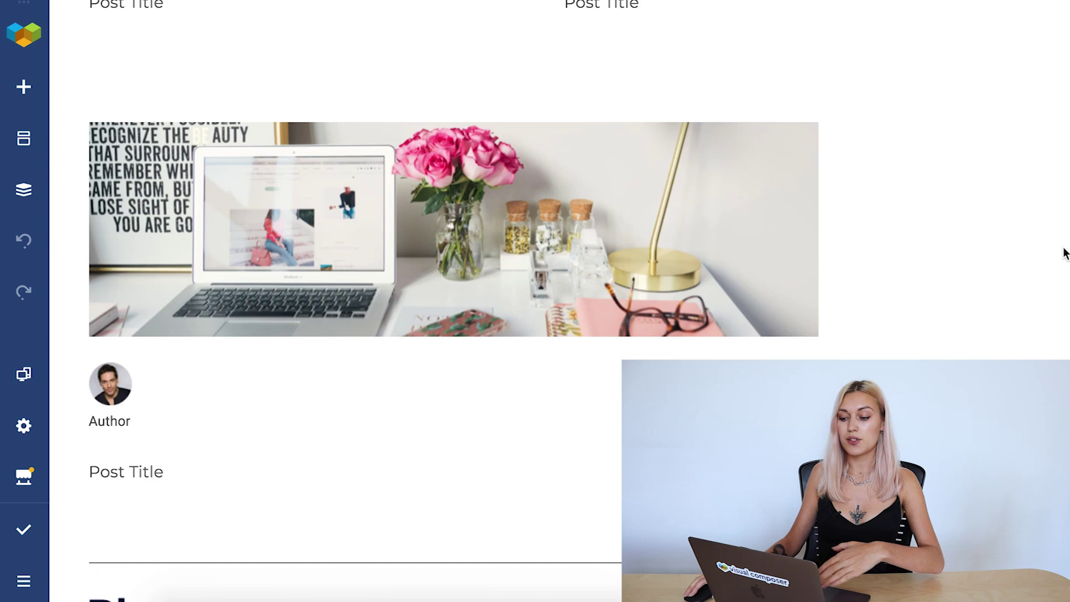
scroll(1064, 253, down, 2)
scroll(1064, 254, down, 8)
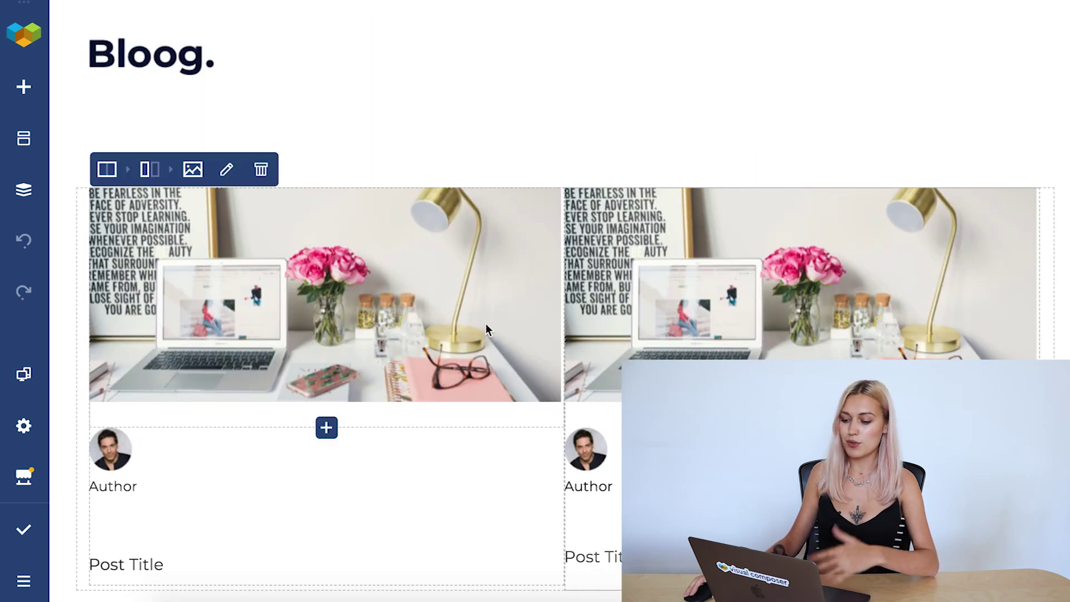
scroll(63, 153, down, 2)
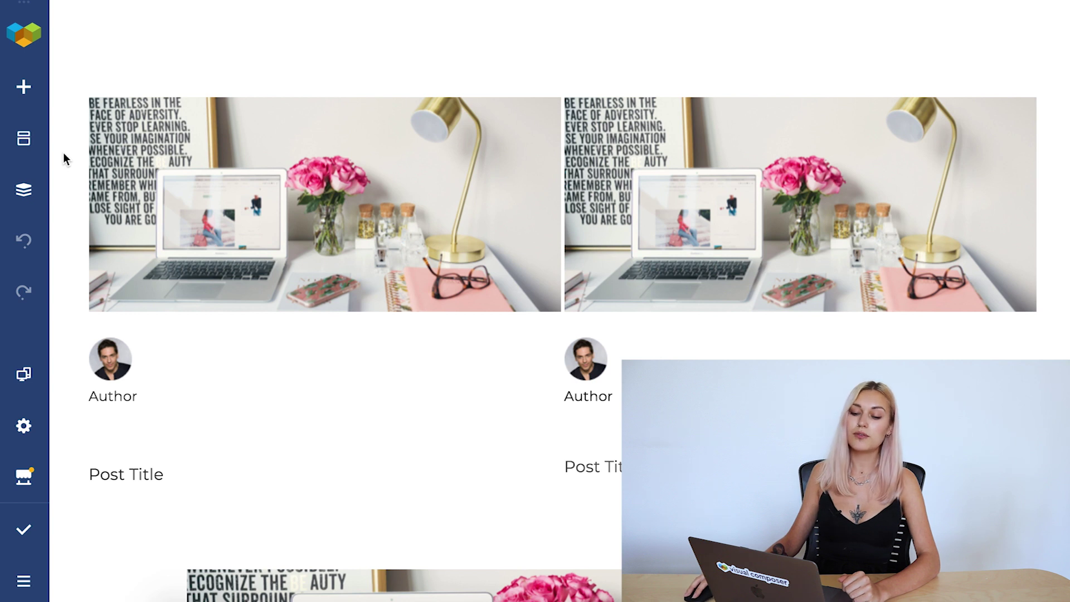
mouse_move(200, 174)
scroll(652, 245, down, 9)
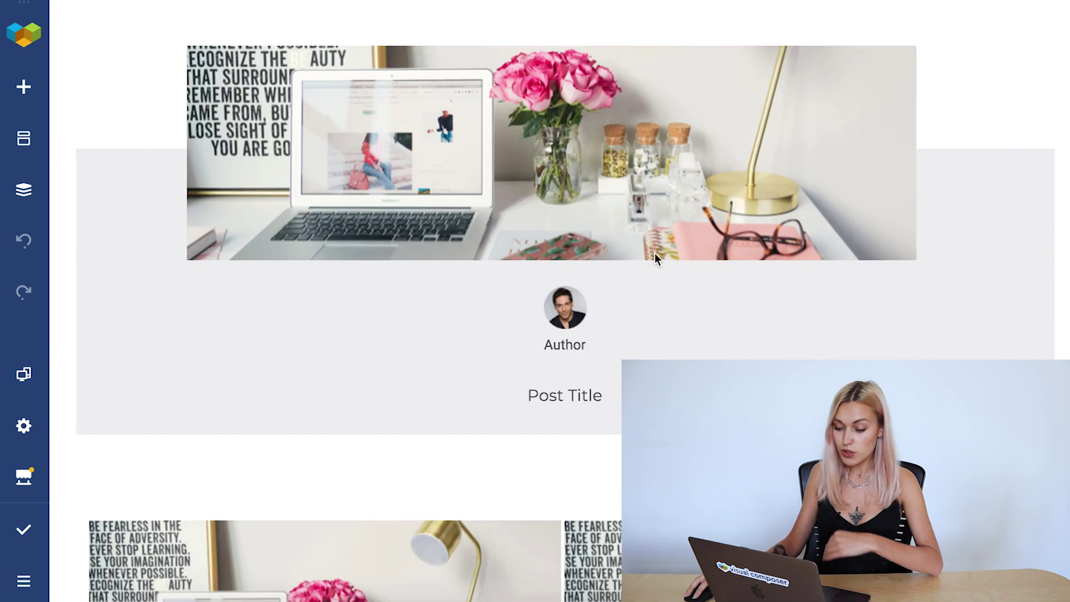
scroll(627, 250, up, 8)
scroll(626, 249, up, 5)
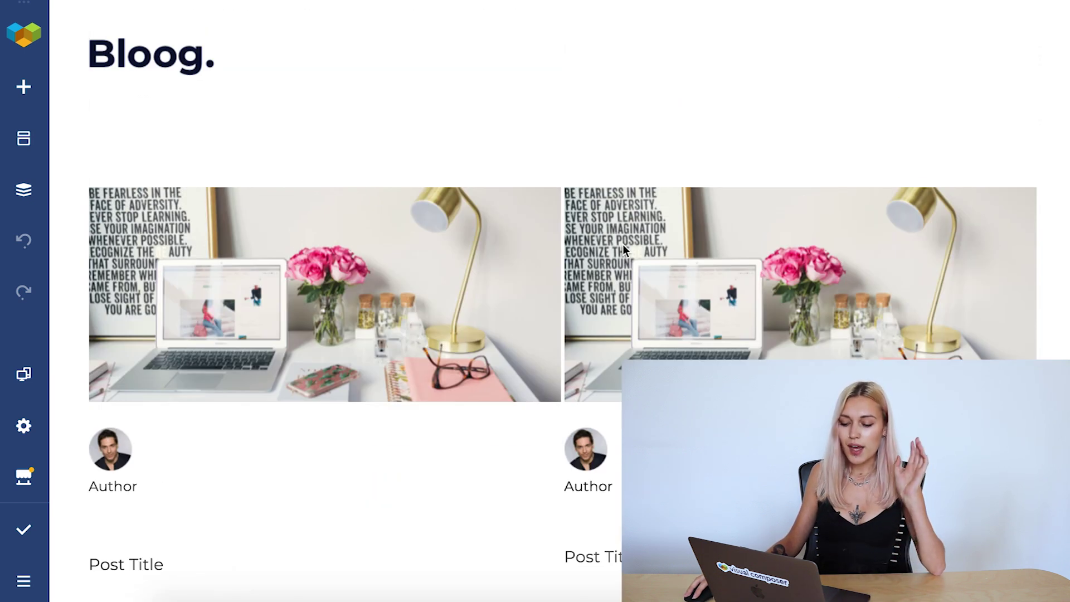
mouse_move(638, 239)
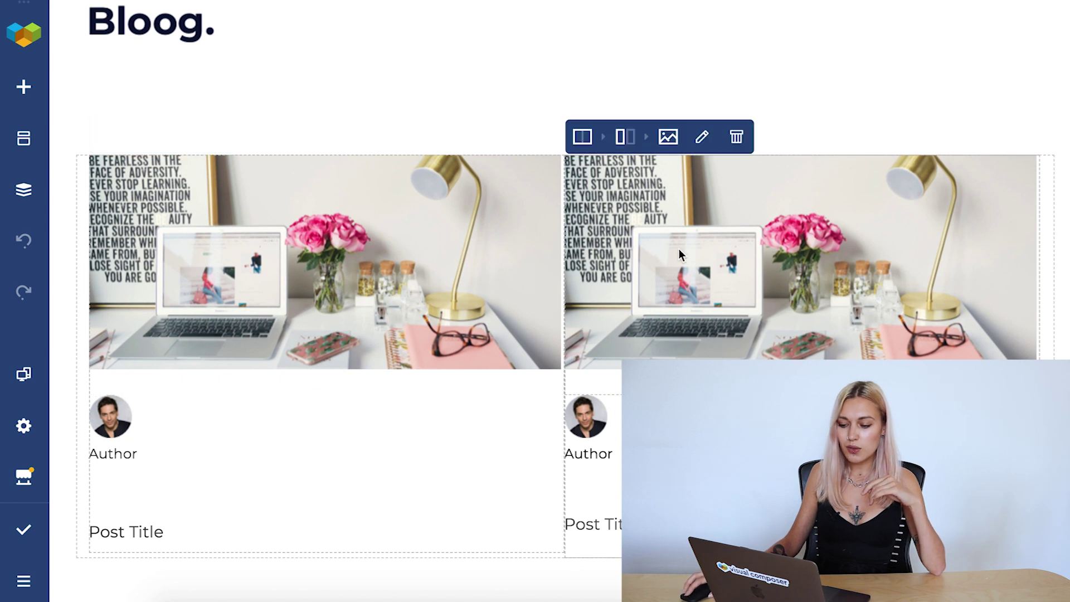
mouse_move(386, 272)
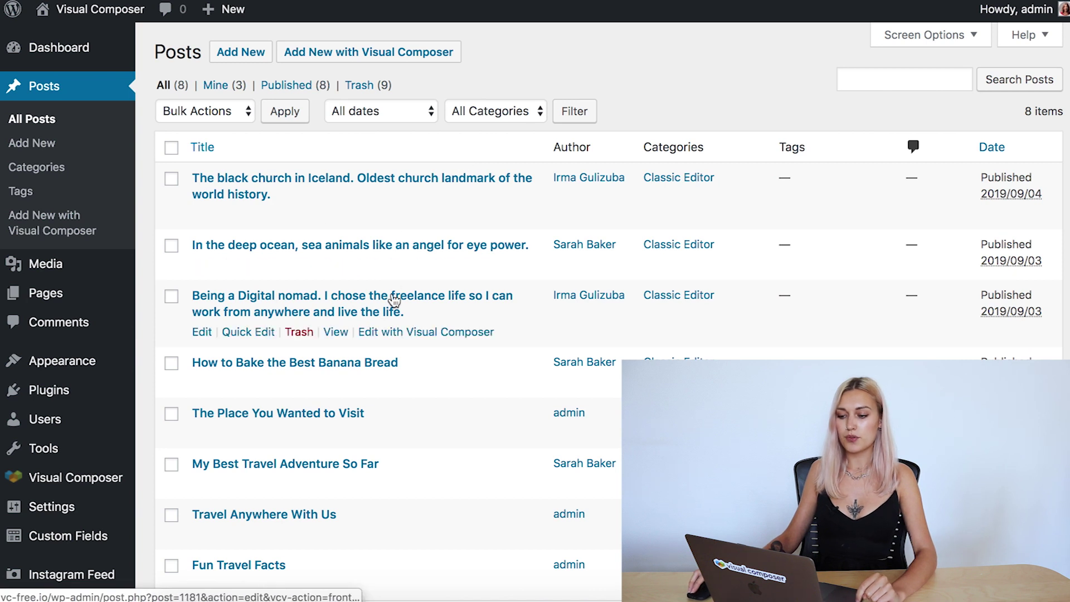
click(202, 332)
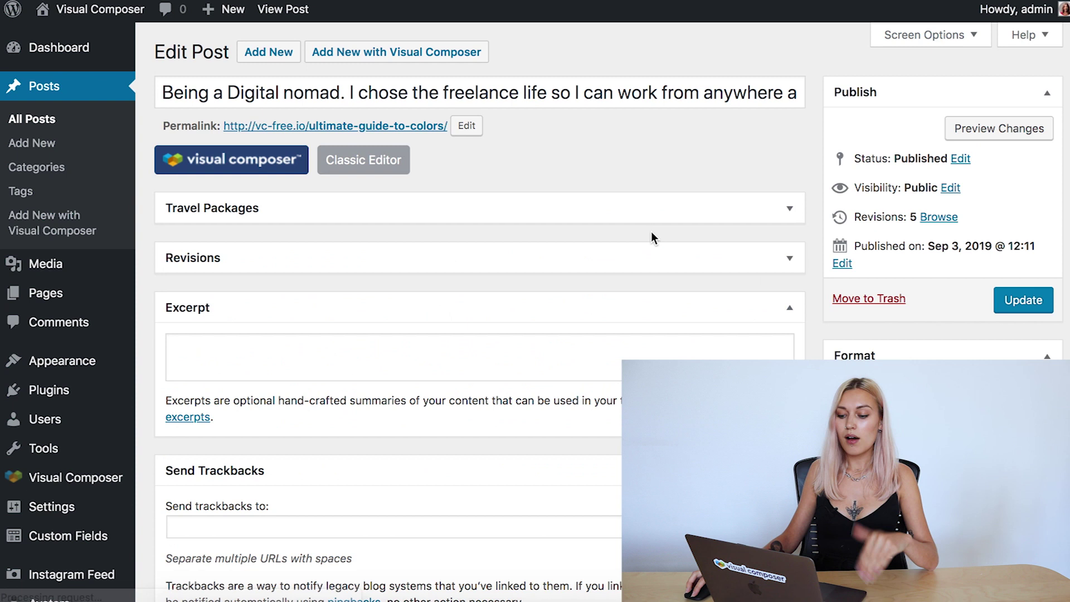
Delete the empty column beside Author in the left card's author row
scroll(653, 237, down, 15)
scroll(308, 382, down, 4)
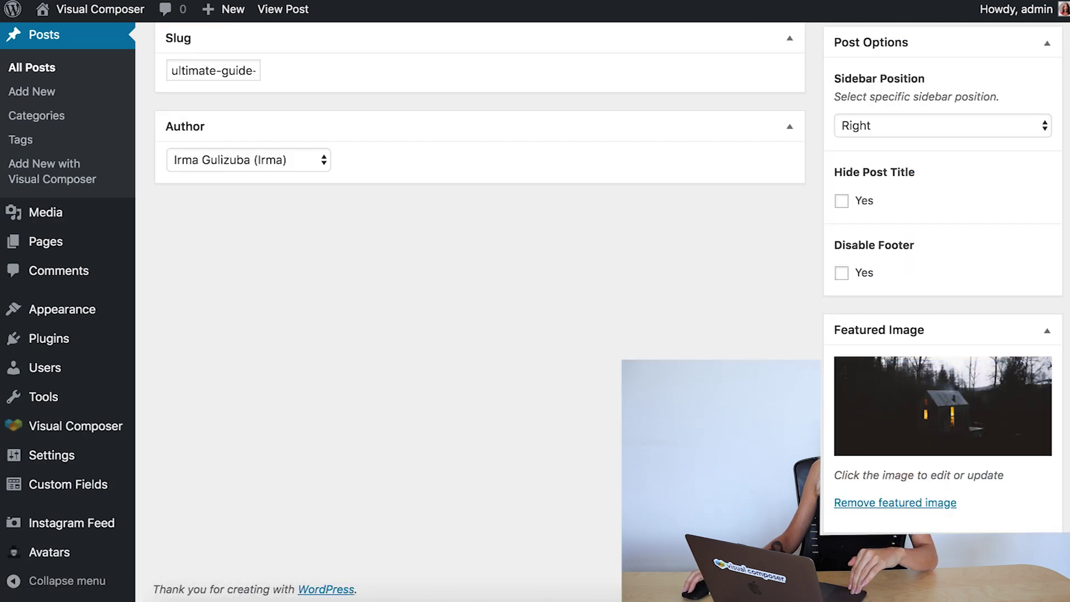
scroll(479, 312, up, 15)
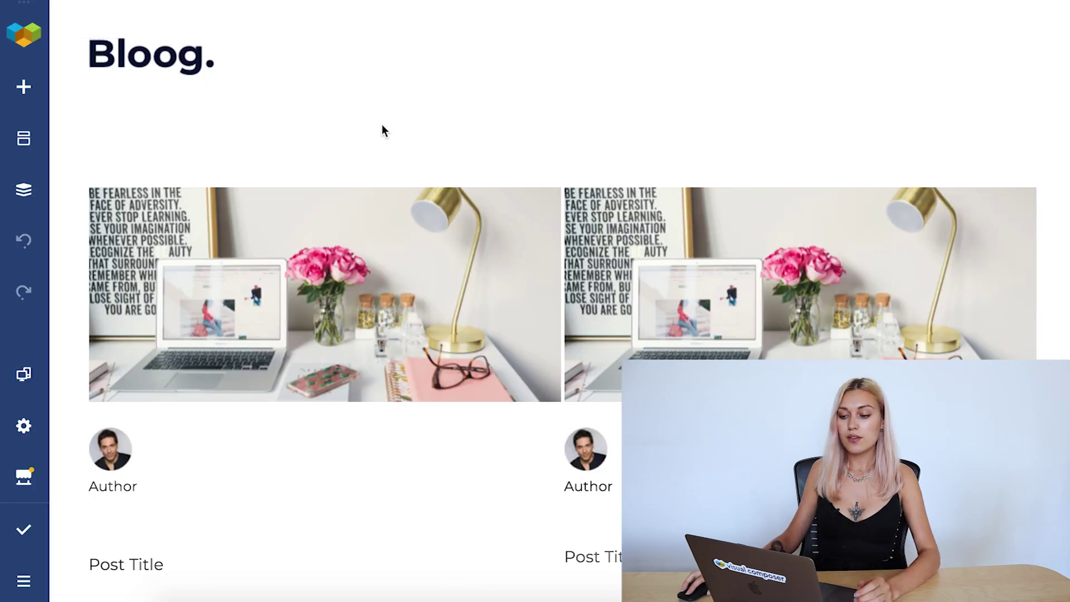
scroll(383, 126, down, 1)
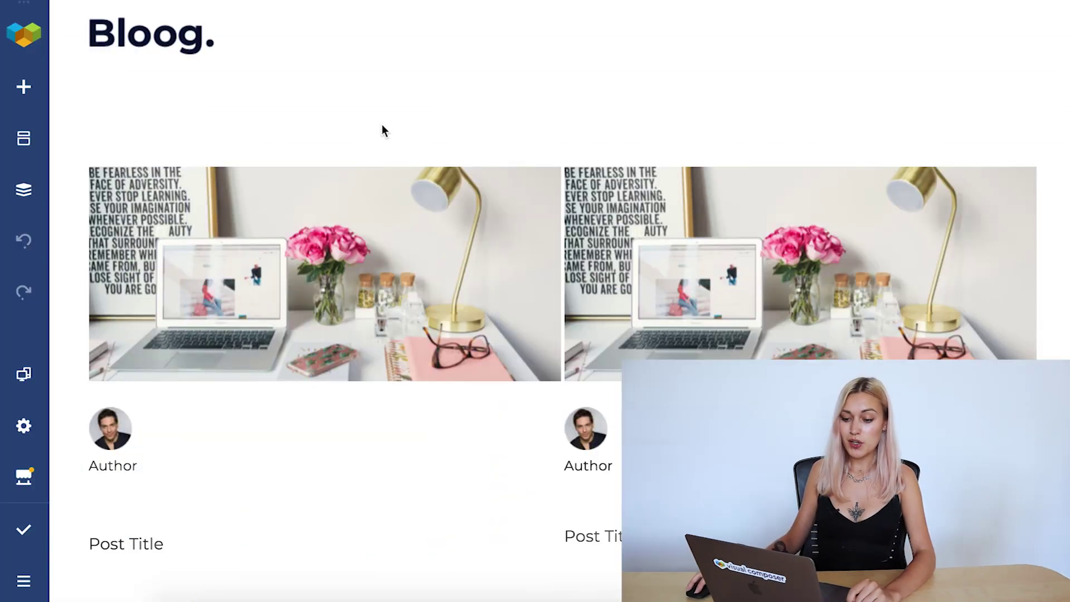
mouse_move(287, 221)
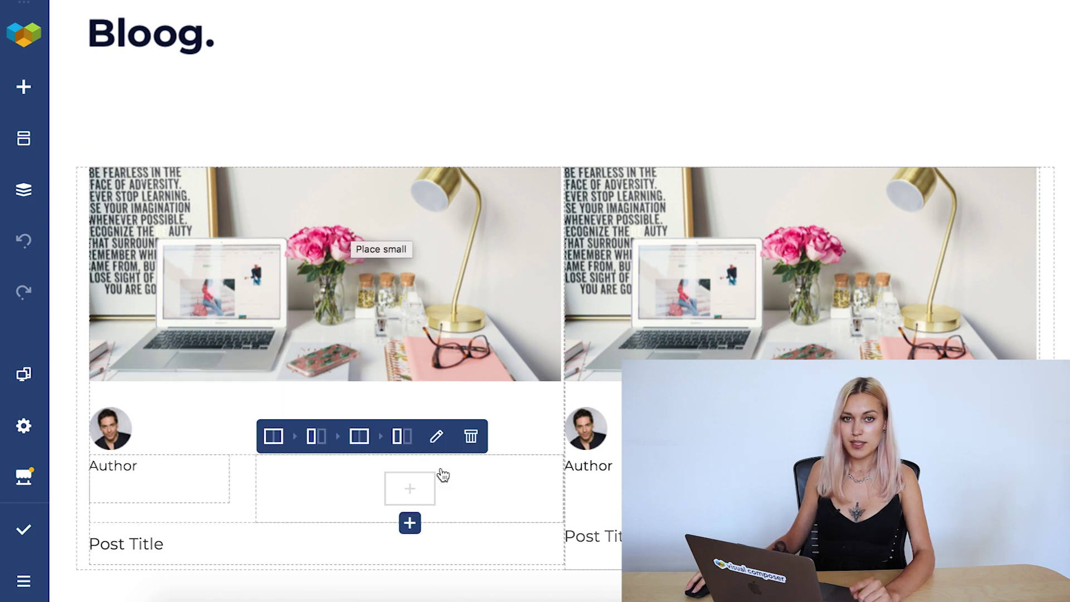
mouse_move(317, 436)
click(346, 401)
mouse_move(213, 215)
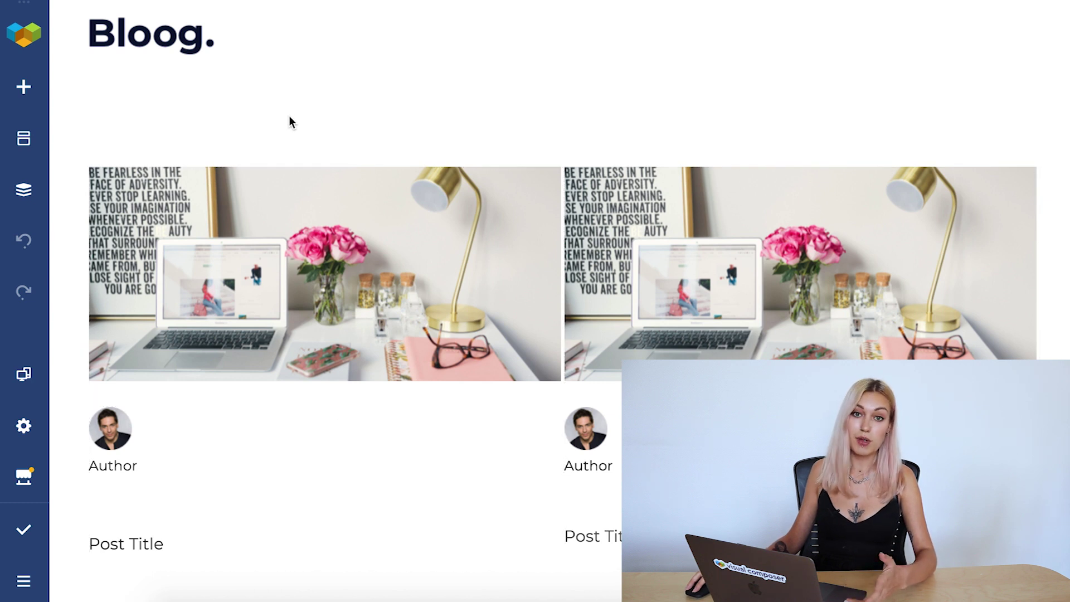
mouse_move(231, 264)
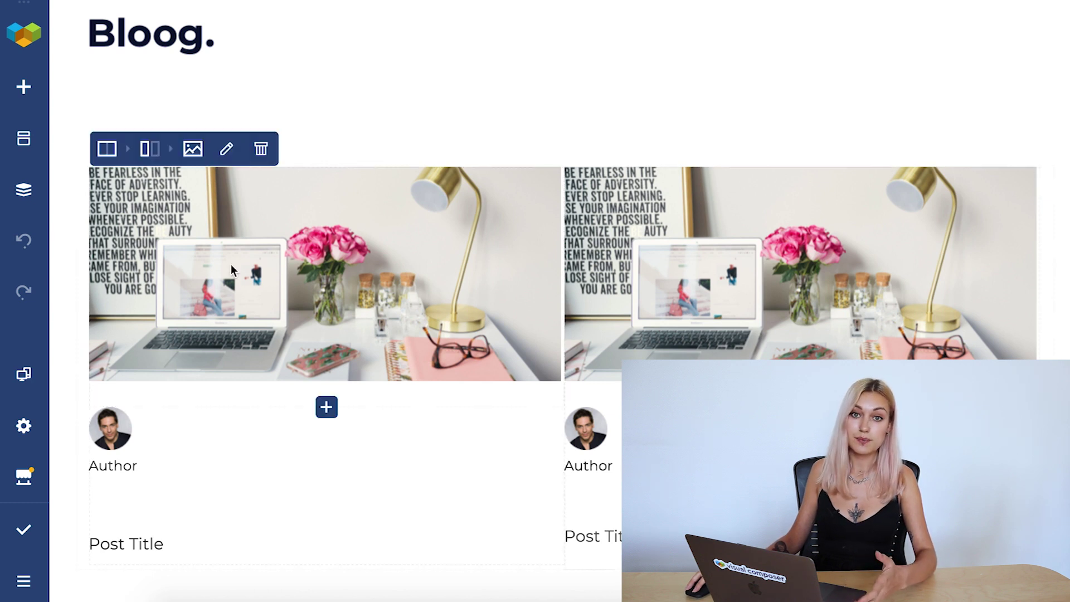
Bind the left card's Single Image to Featured Image from the 'Being a Digital nomad' post
click(230, 152)
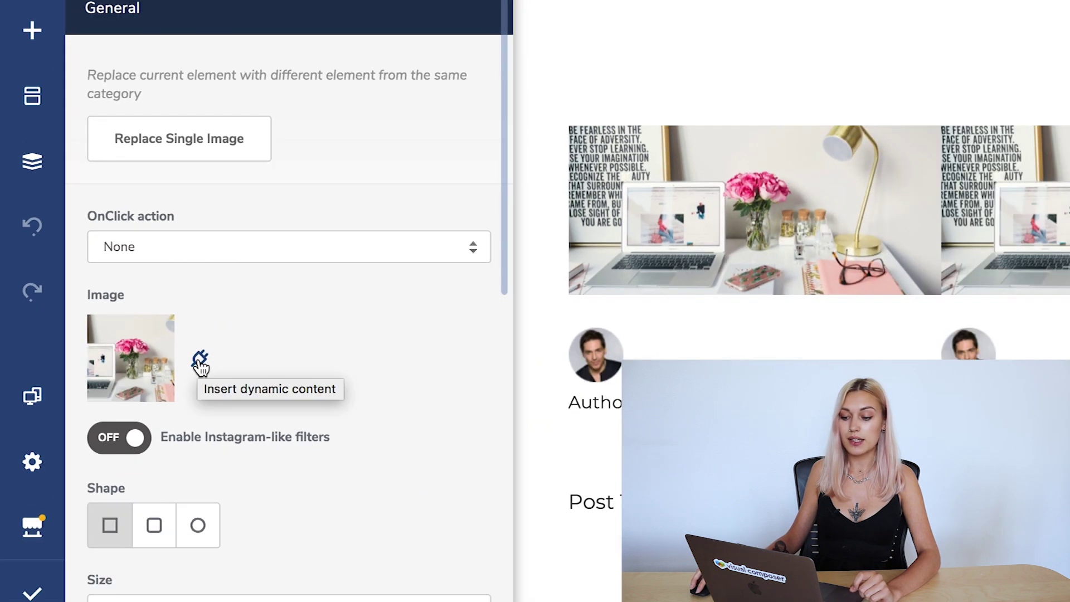
click(278, 387)
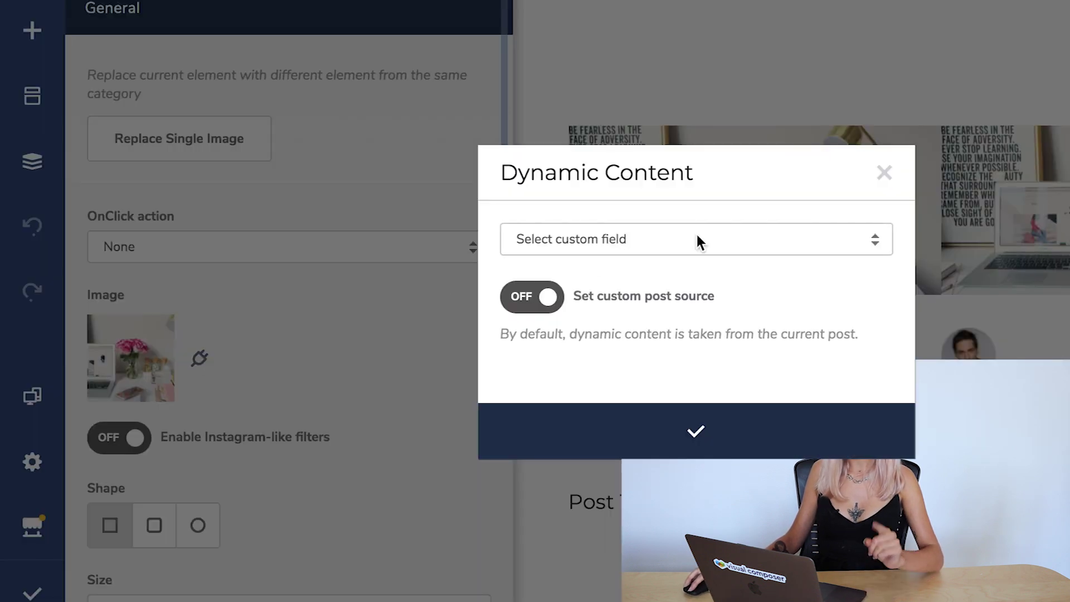
click(778, 243)
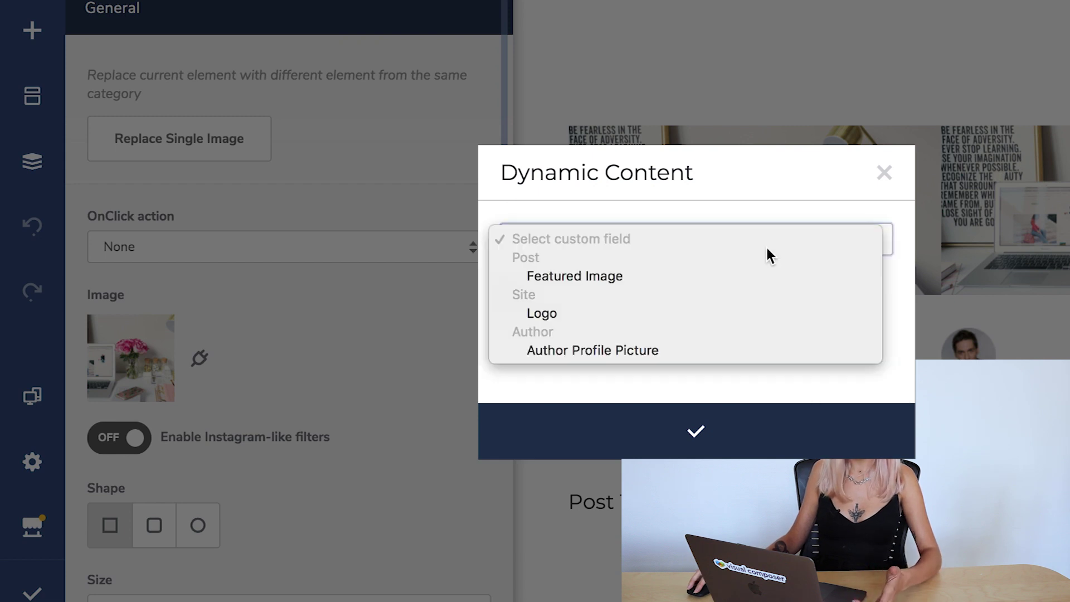
click(707, 278)
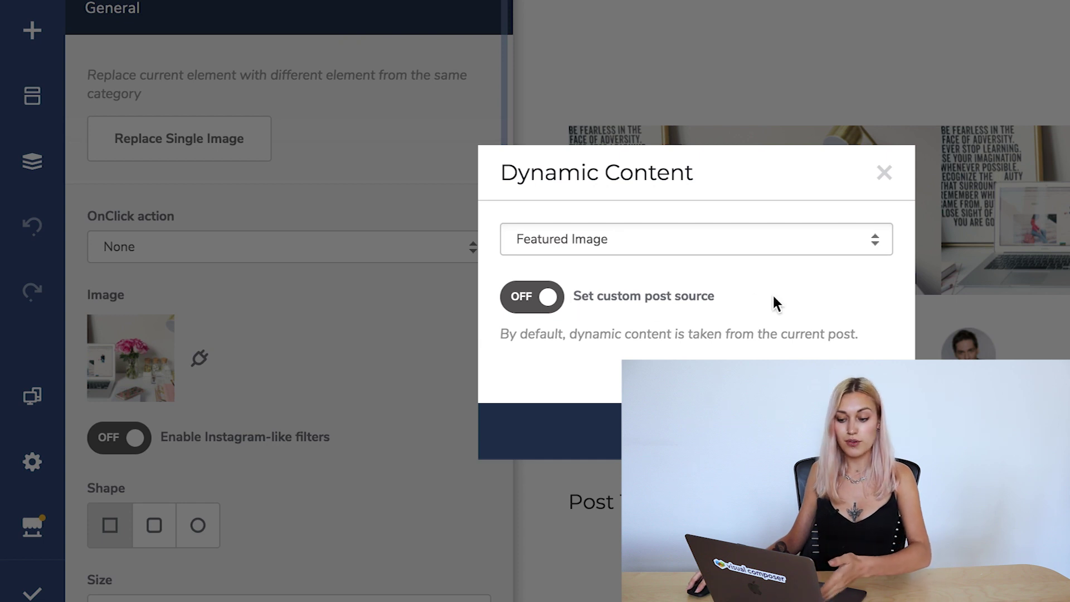
click(548, 296)
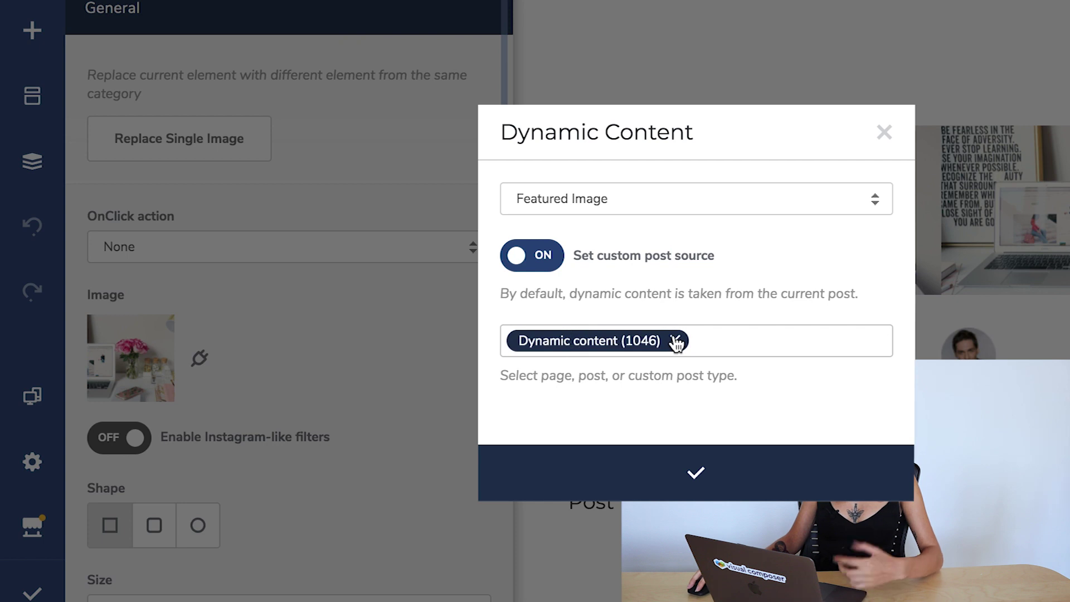
click(676, 341)
click(660, 340)
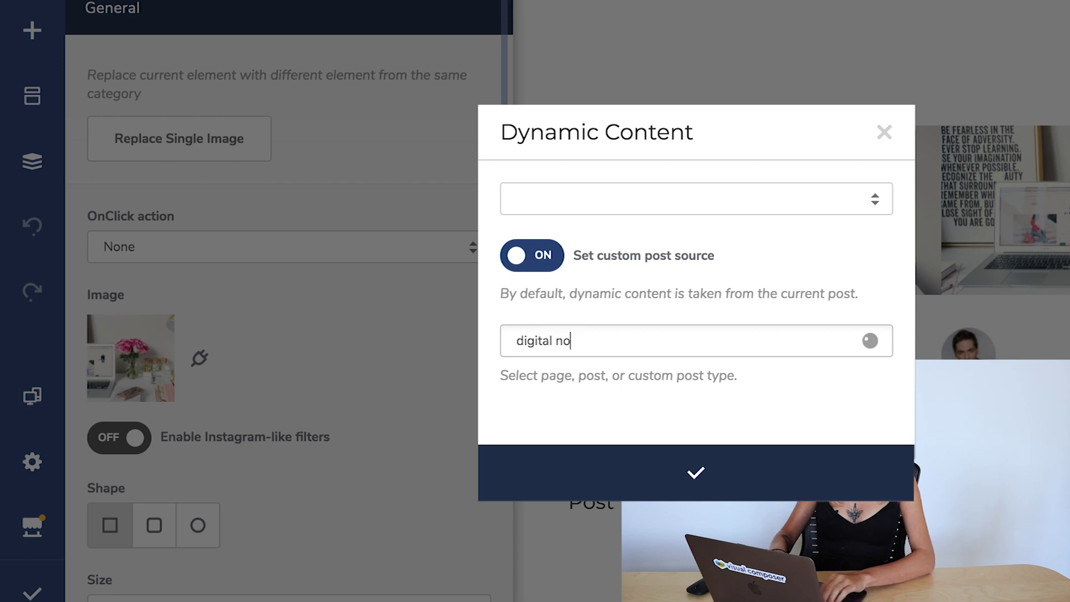
text(digital nomad)
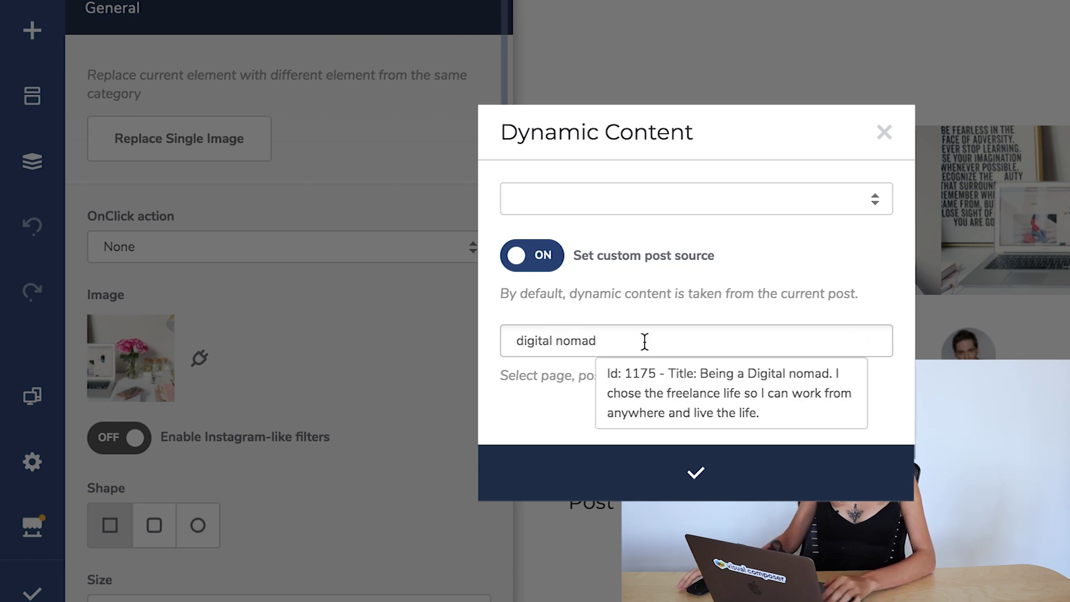
click(685, 394)
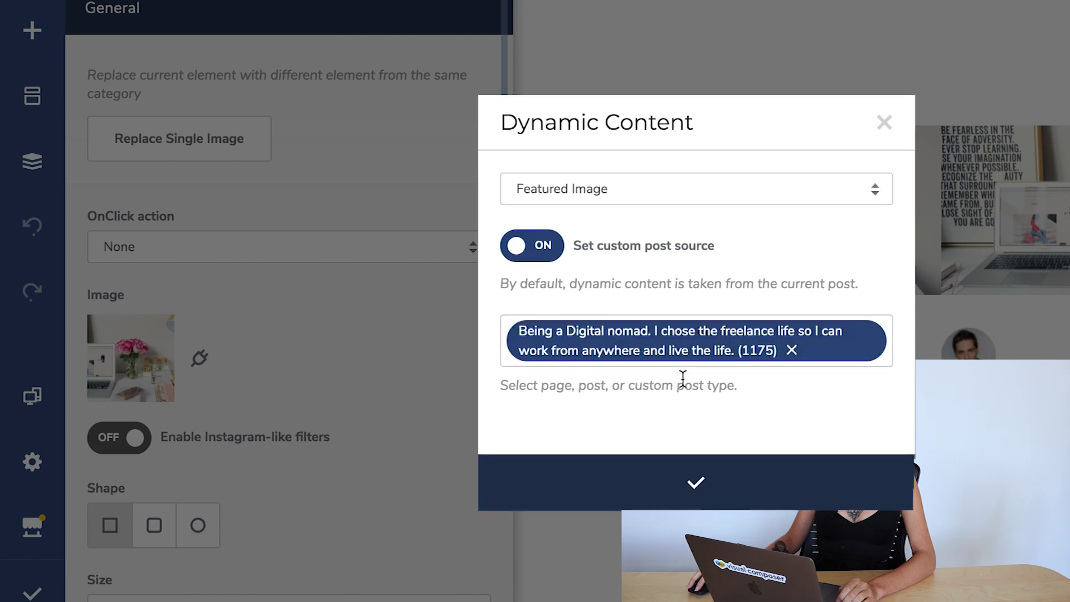
Confirm the featured image, then bind the author picture to Author Profile Picture from post 1175
click(695, 486)
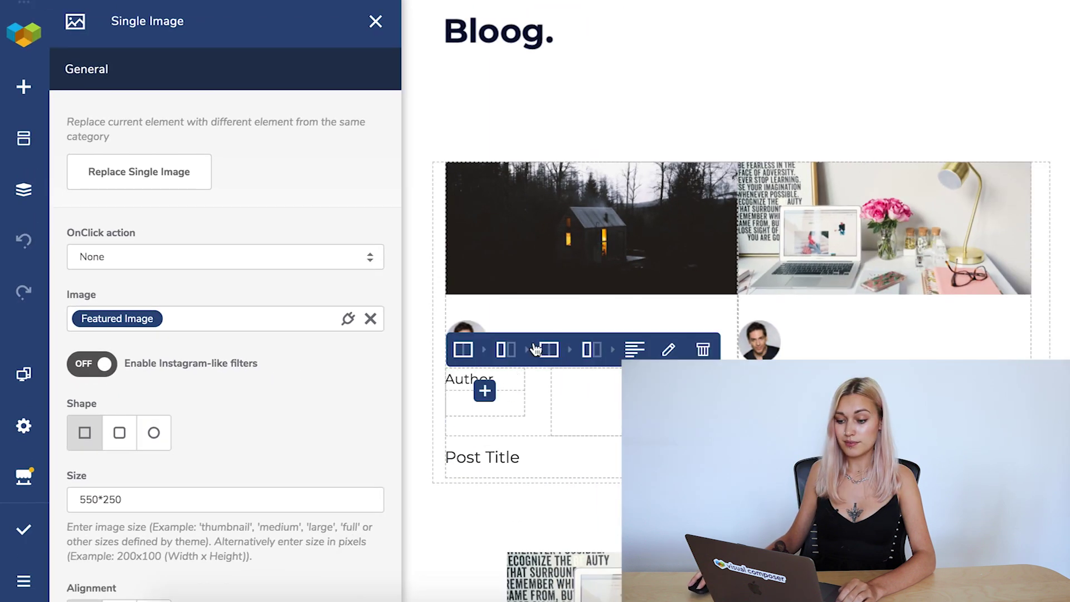
click(379, 25)
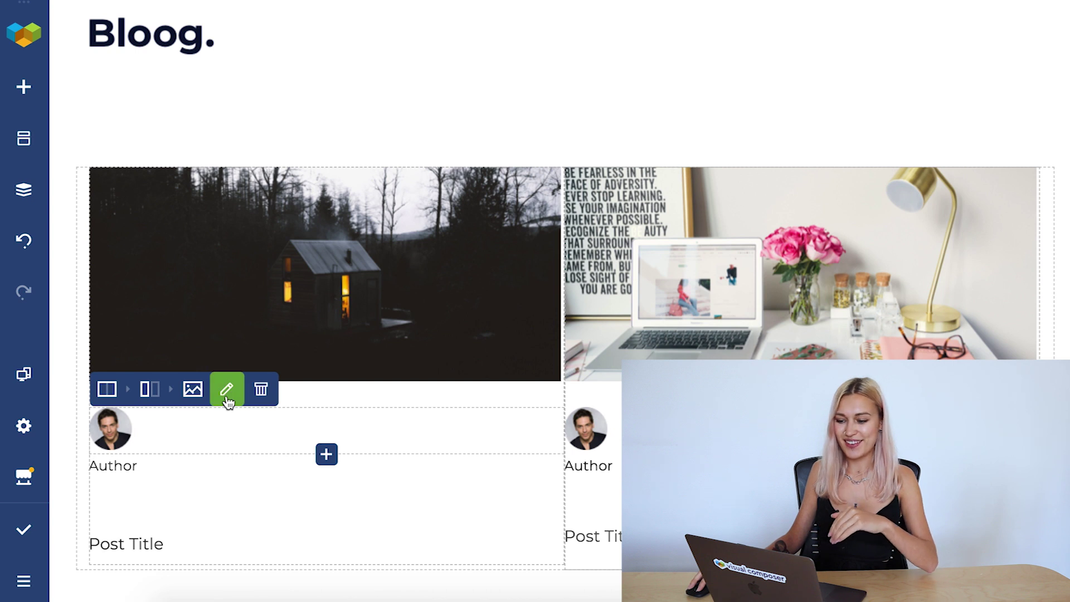
click(227, 393)
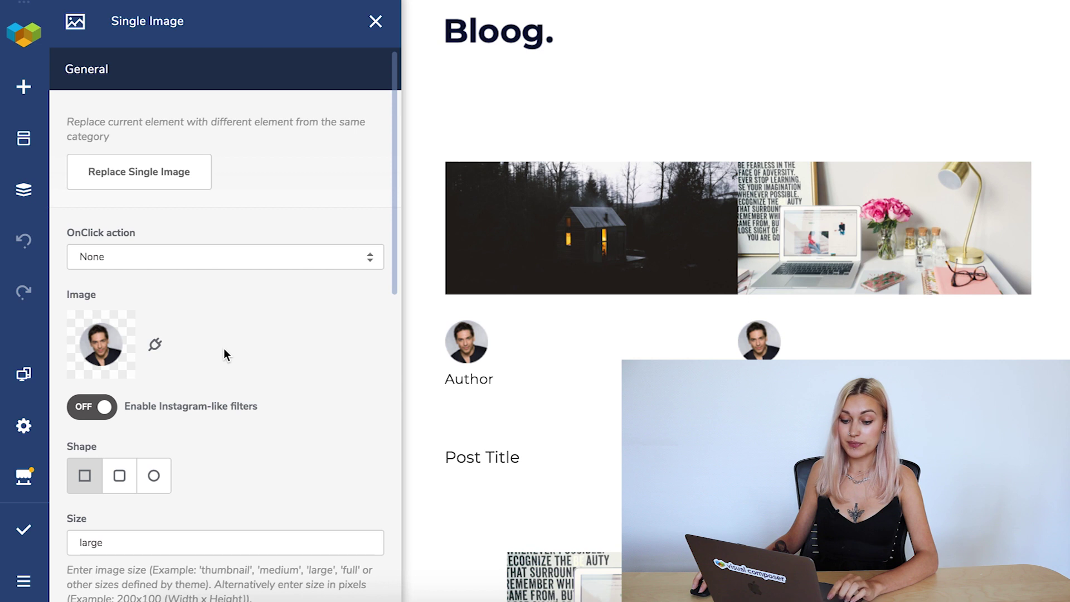
click(156, 344)
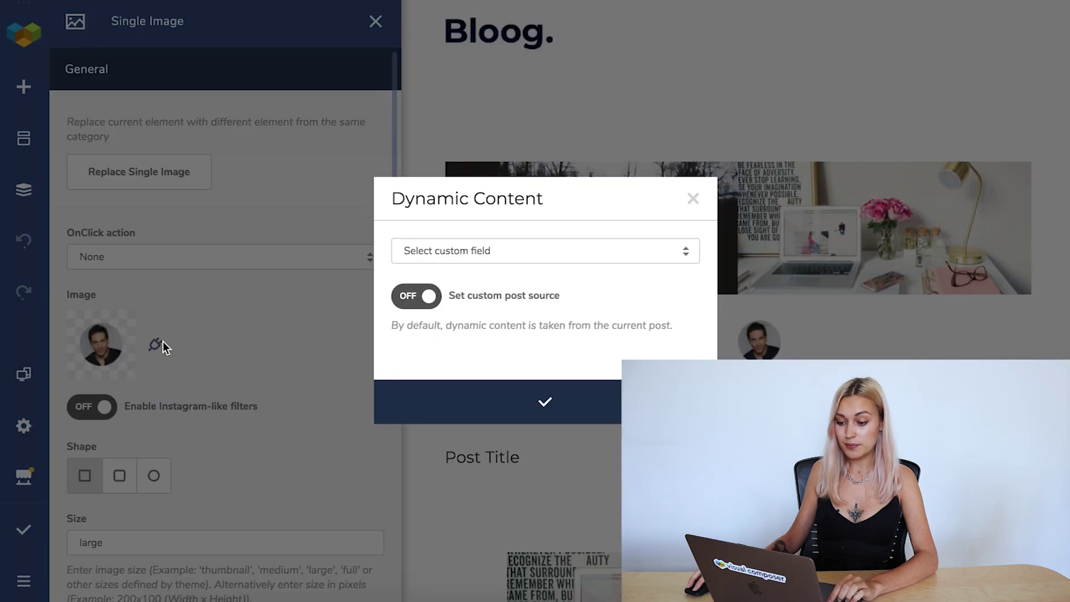
click(490, 246)
click(466, 339)
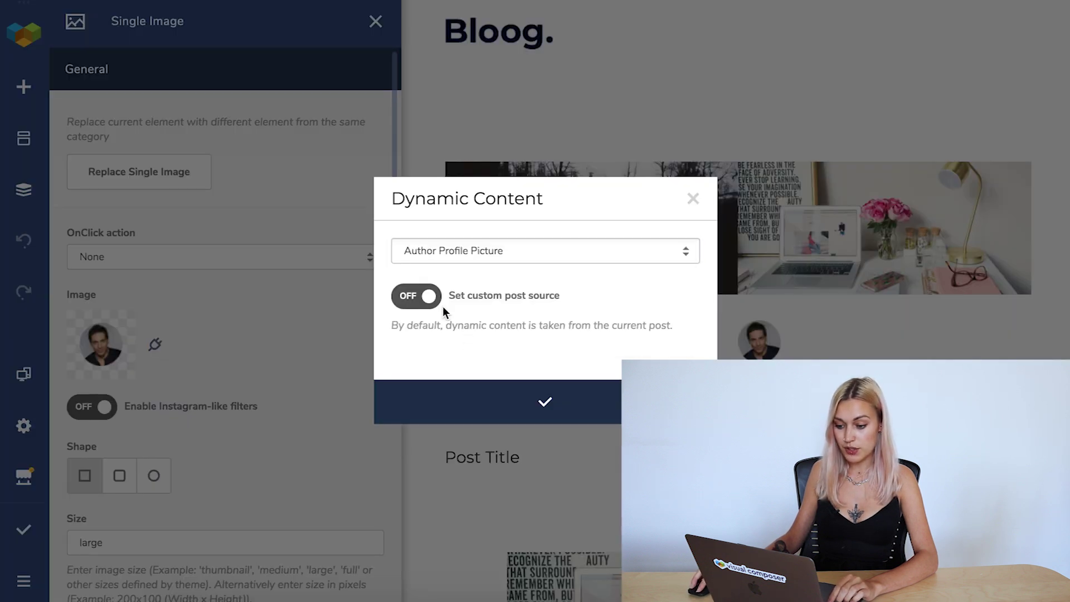
click(441, 304)
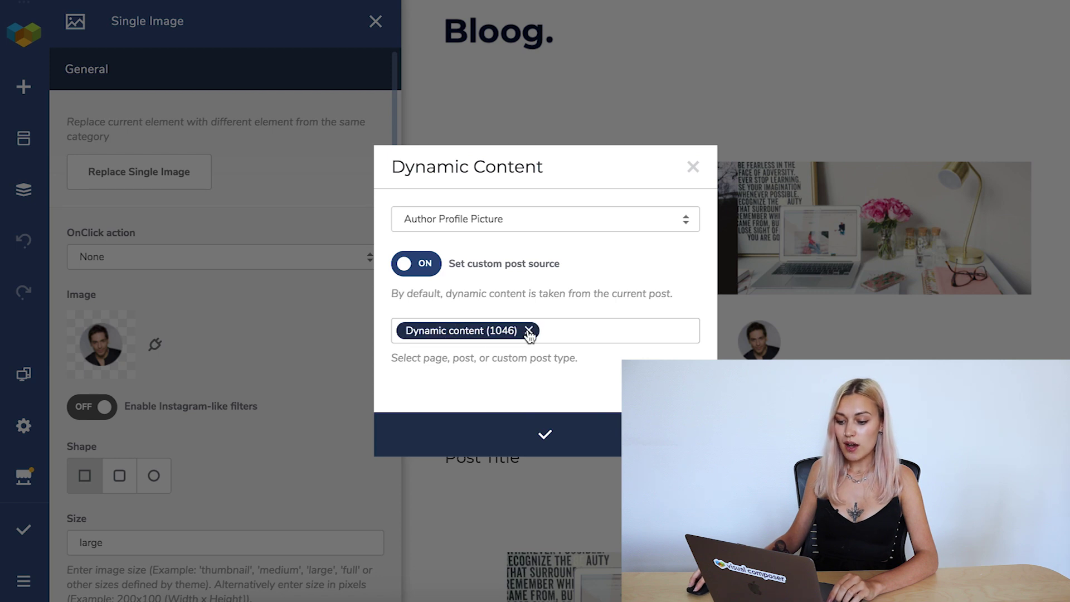
click(529, 331)
text(nomad)
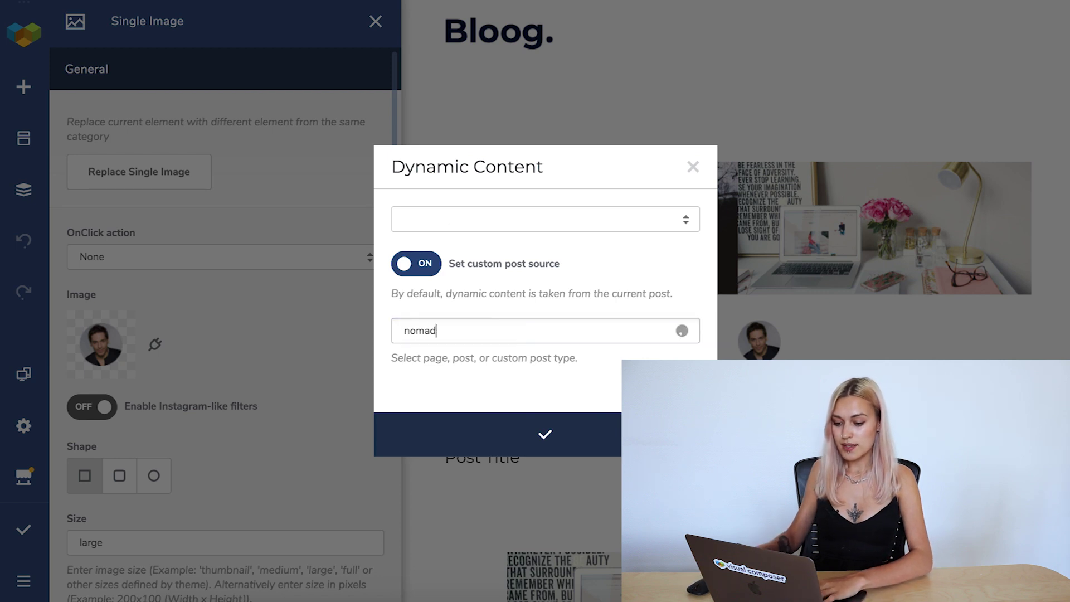
click(521, 353)
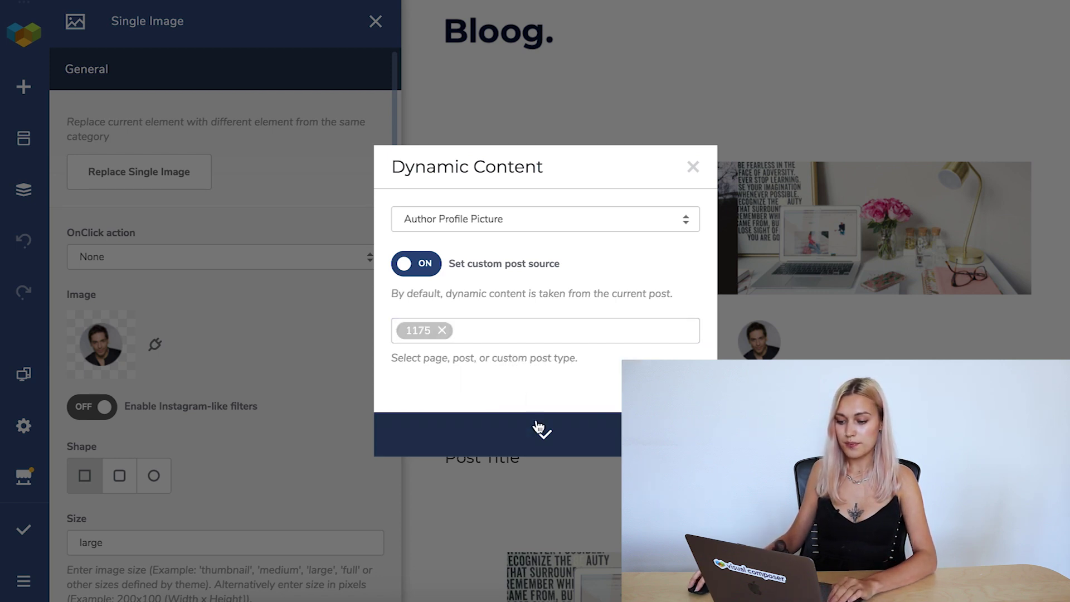
click(538, 428)
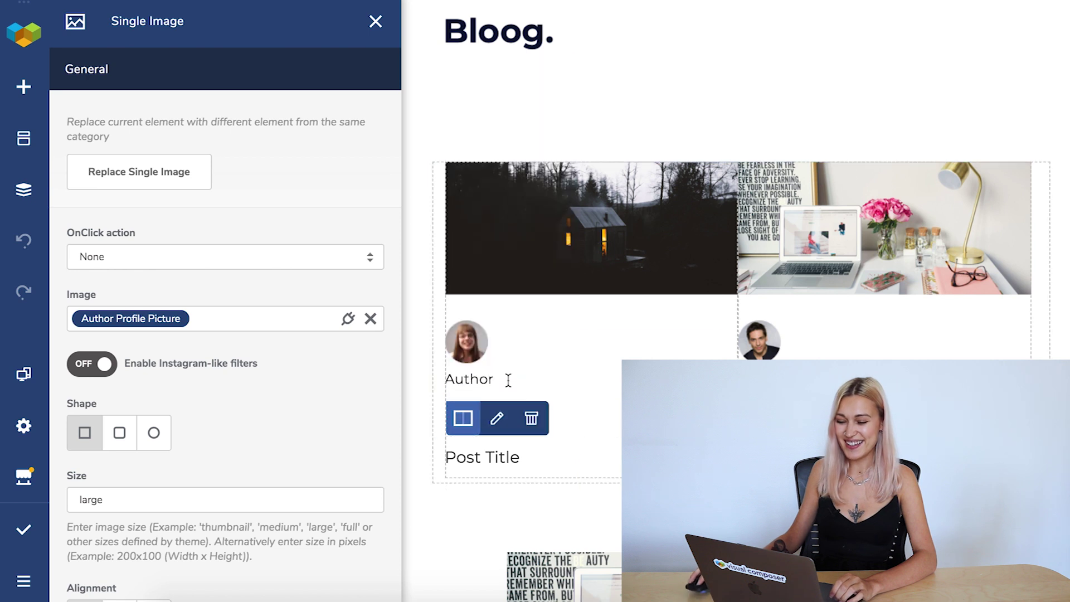
Bind the Author text to Author Name, replacing post 1046 with the 'Being a Digital nomad' post
click(669, 349)
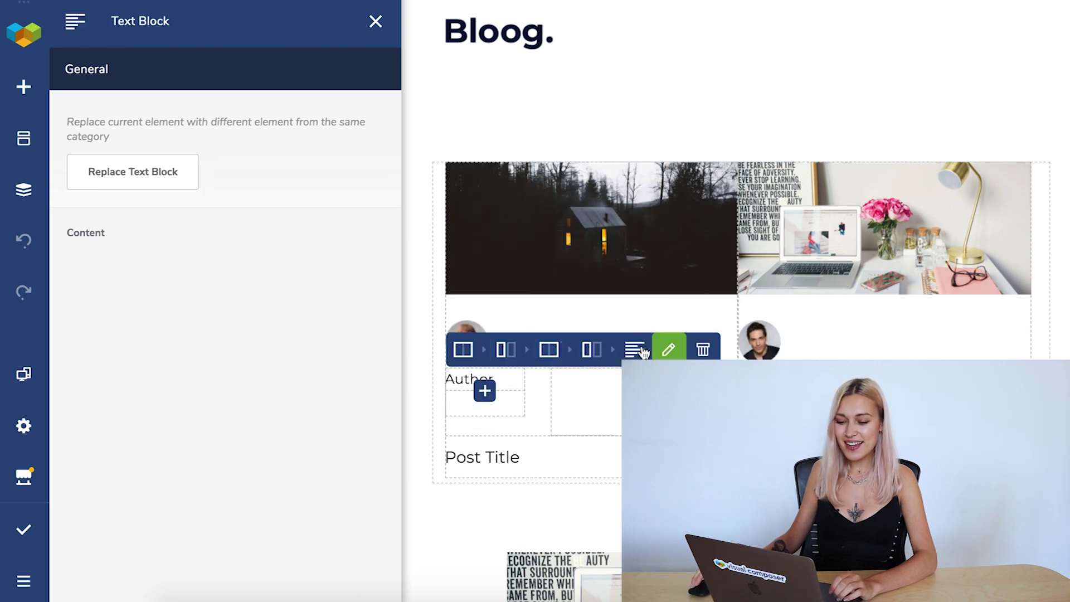
scroll(335, 363, down, 5)
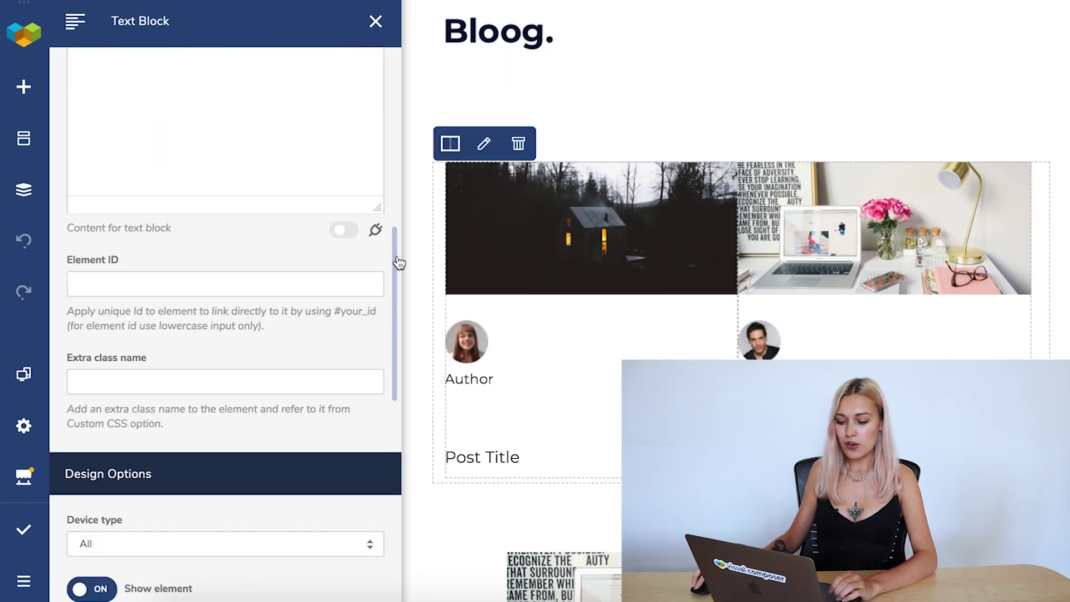
click(377, 234)
click(457, 245)
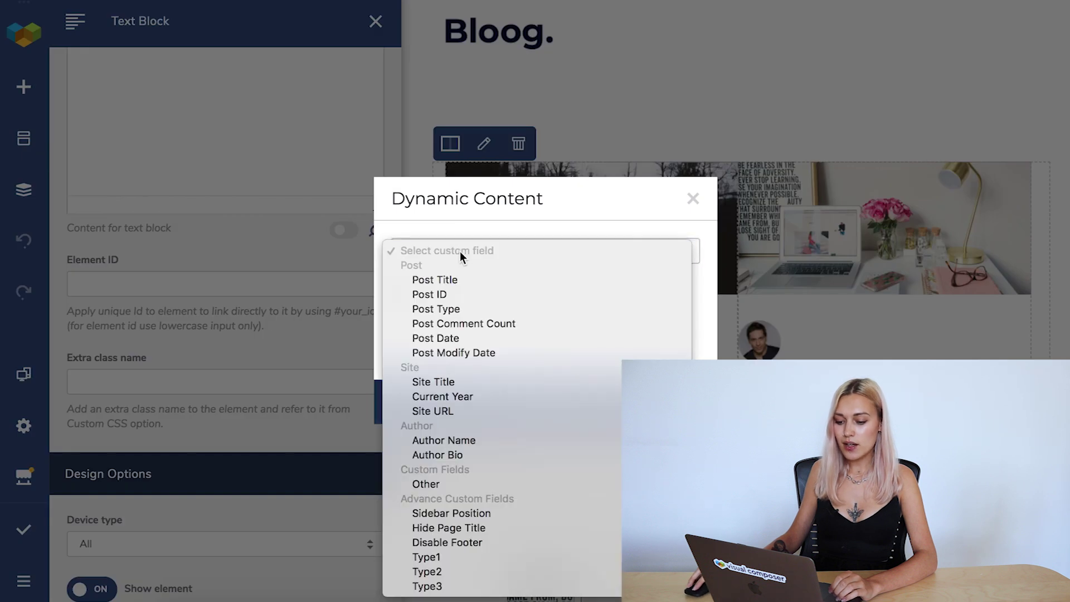
click(456, 439)
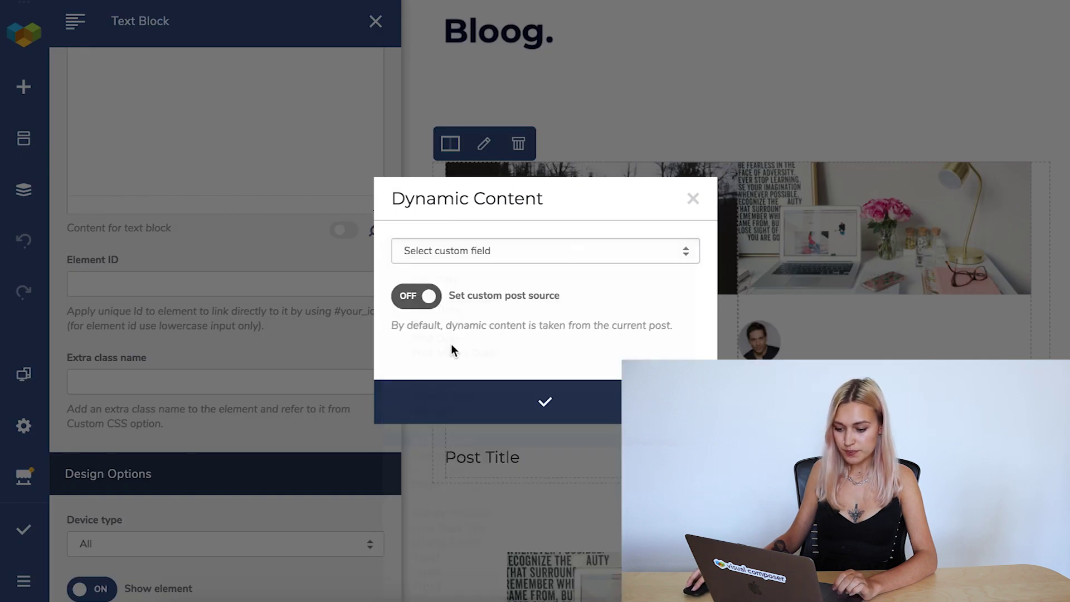
click(427, 297)
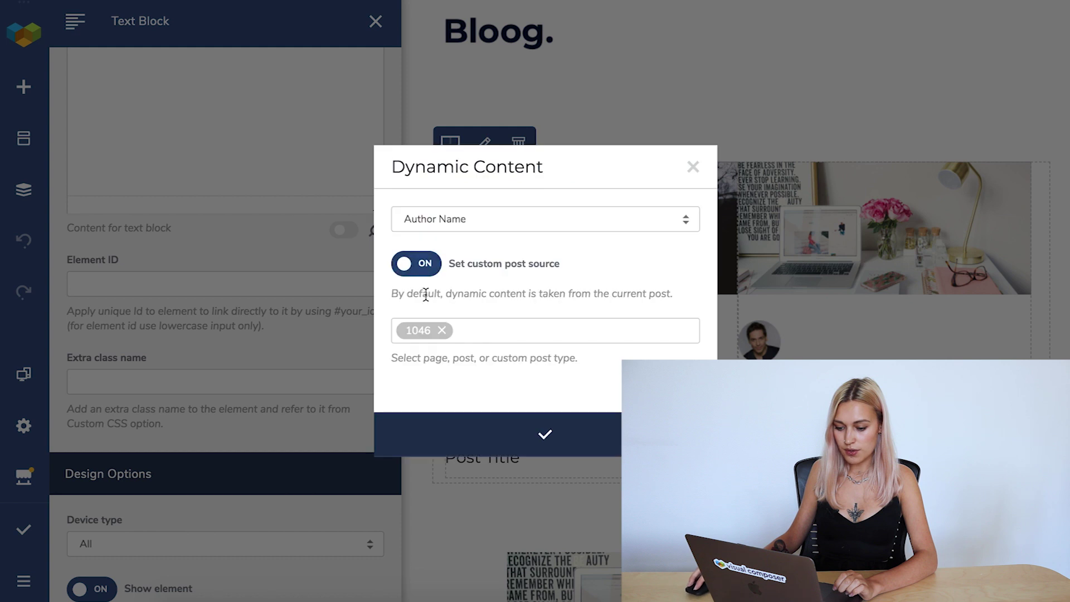
click(442, 331)
text(nomad)
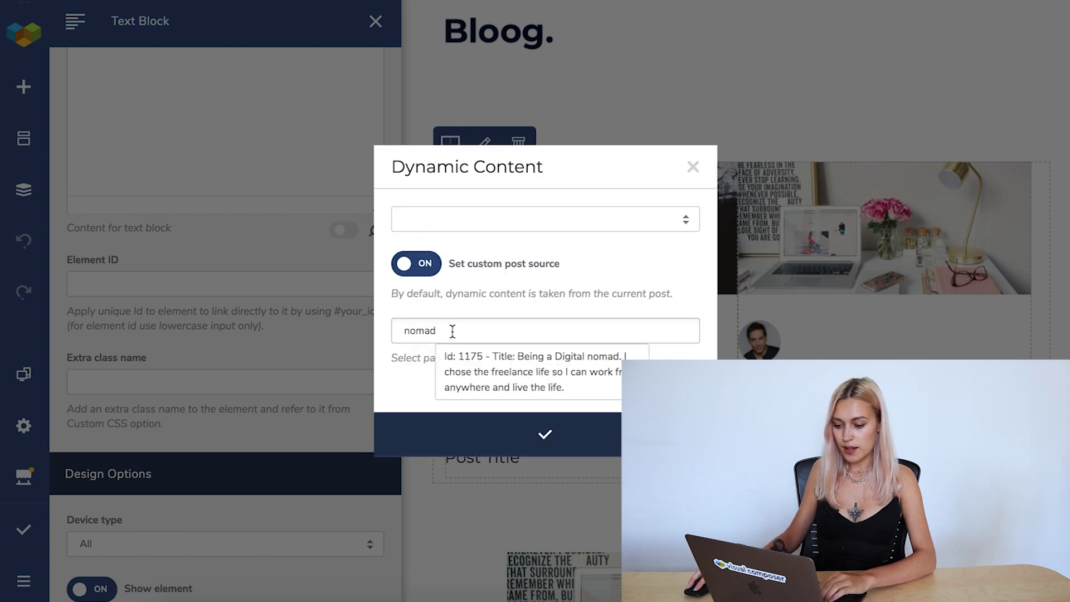
click(494, 366)
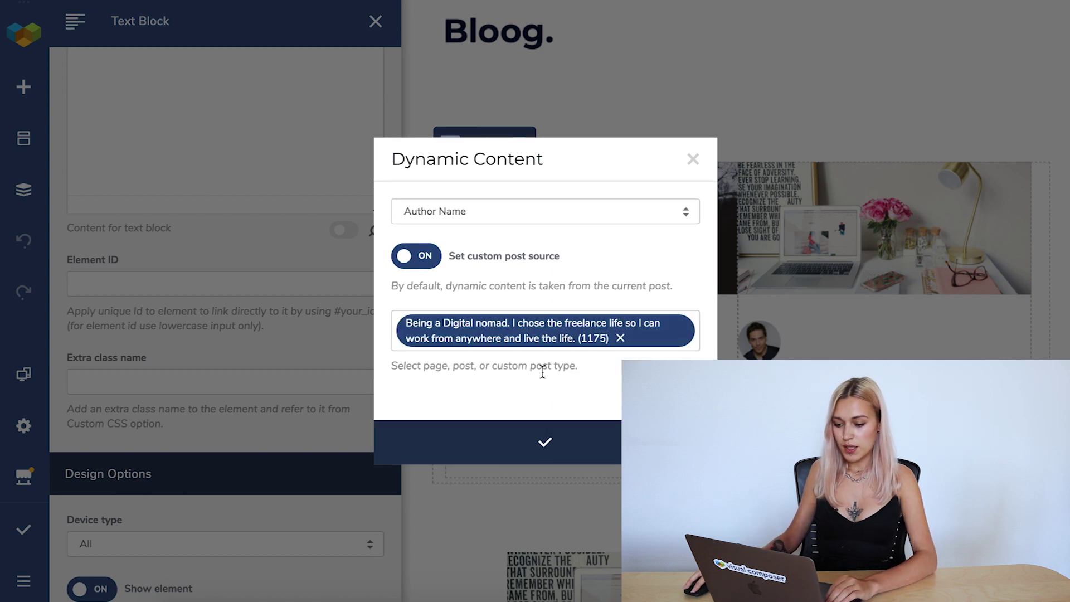
click(549, 438)
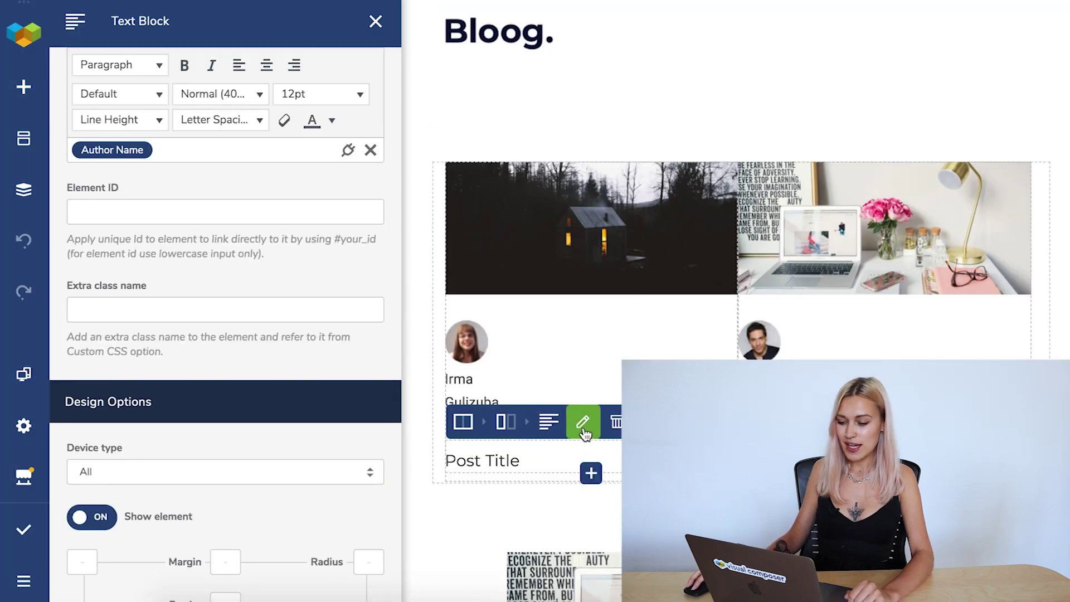
Bind the left card's title text to Post Title from the 'Being a Digital nomad' post
click(583, 428)
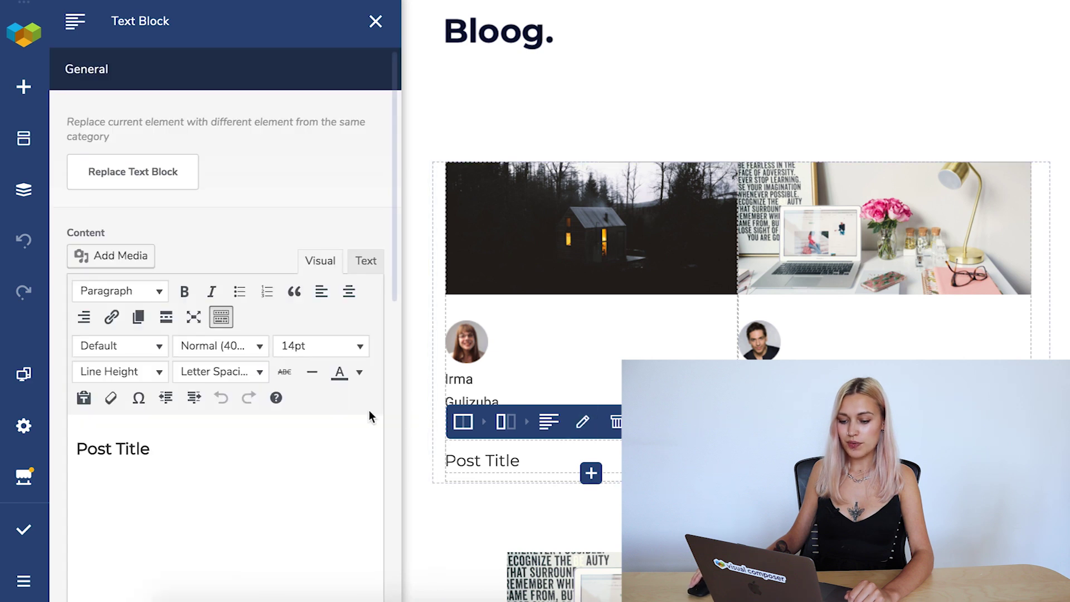
scroll(363, 405, down, 4)
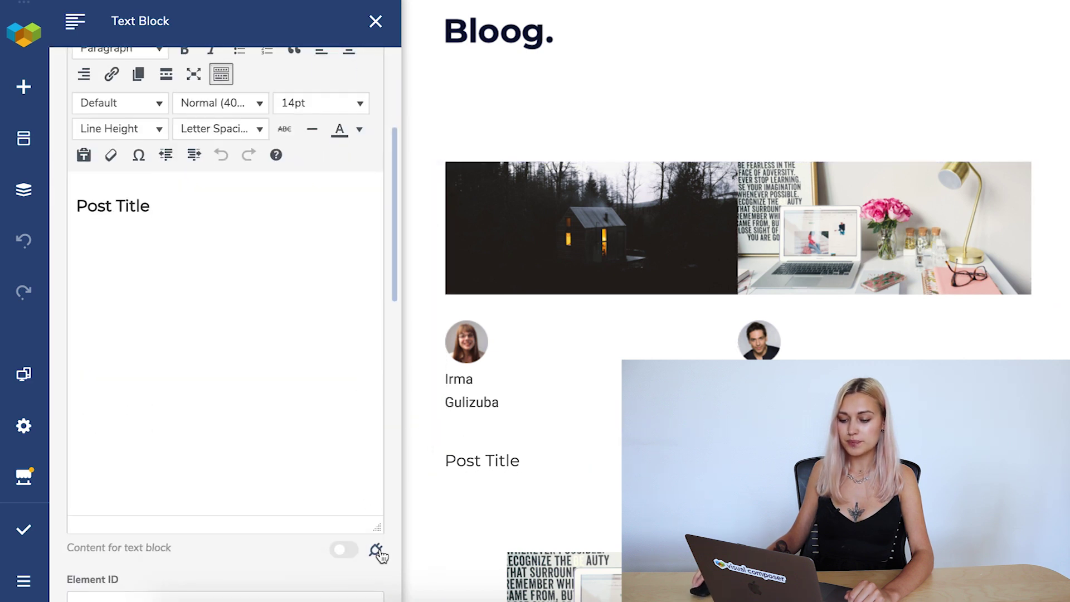
click(377, 551)
click(524, 251)
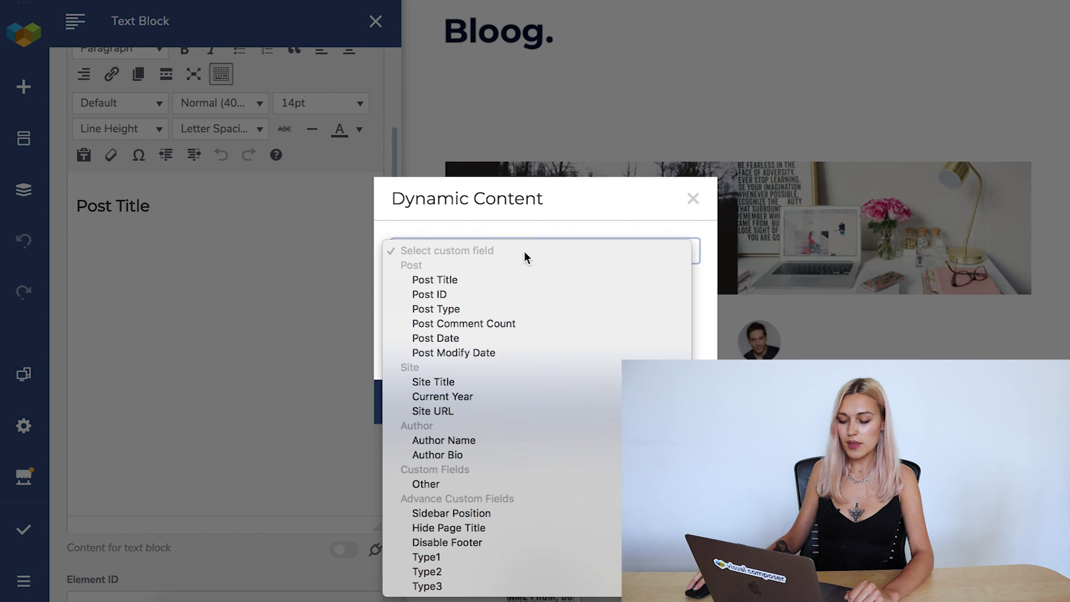
click(499, 279)
click(438, 296)
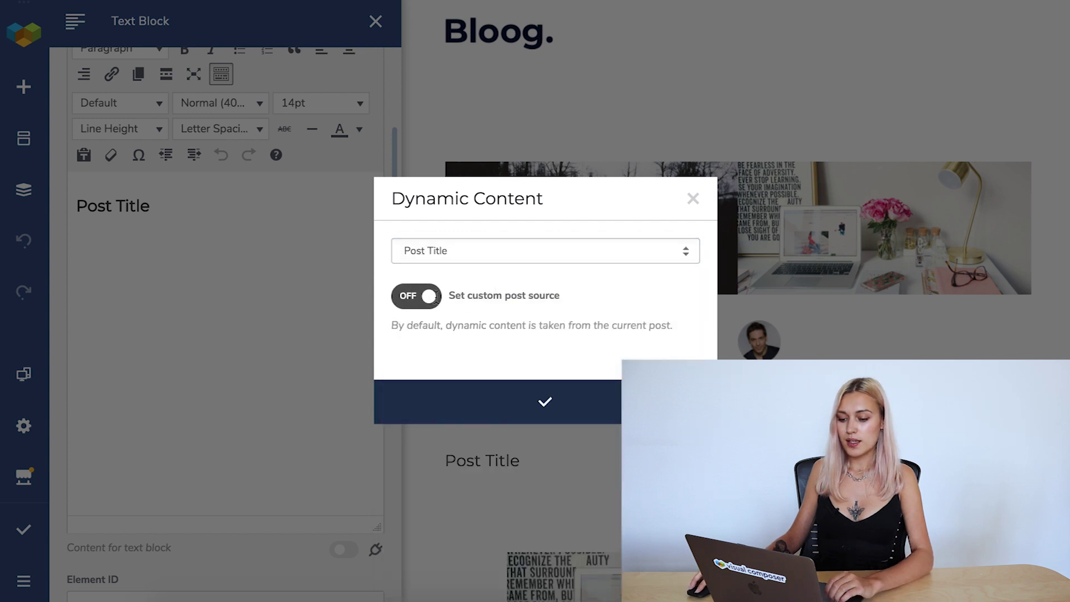
click(528, 330)
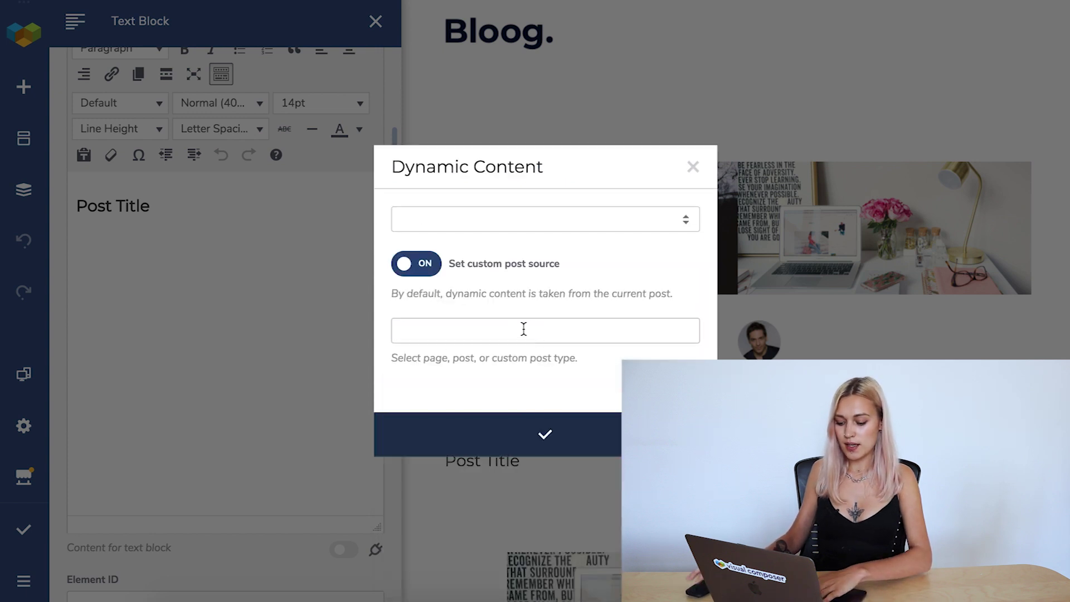
text(nomad)
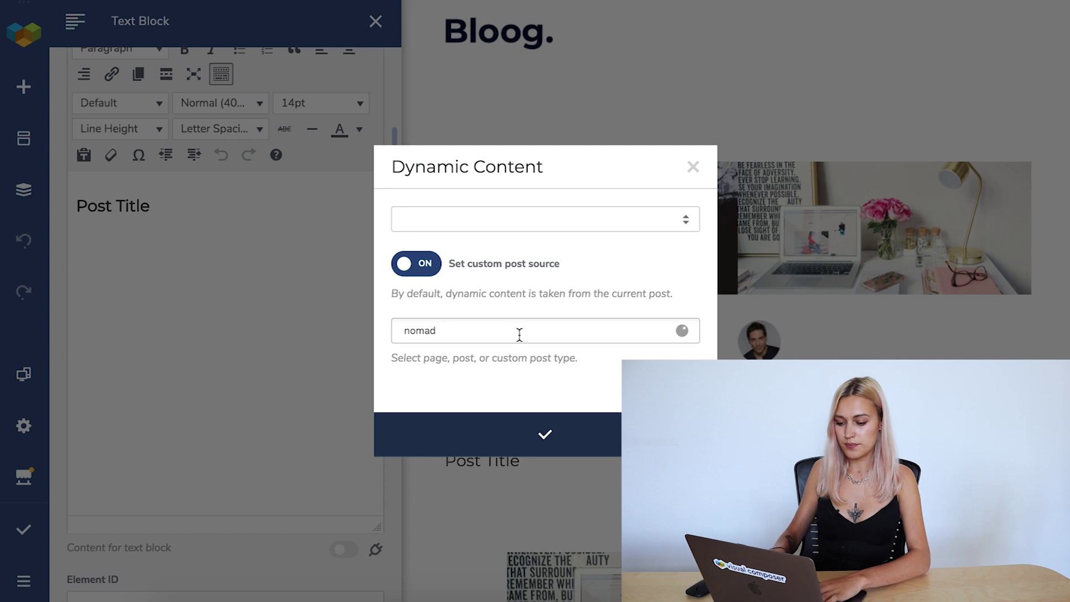
click(513, 362)
click(546, 434)
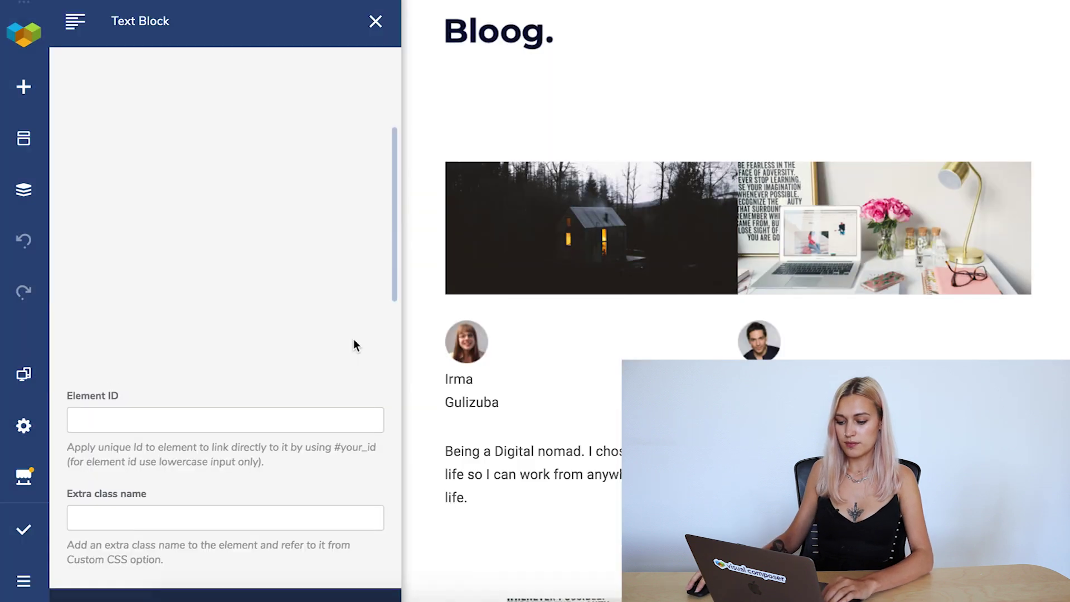
scroll(358, 312, up, 3)
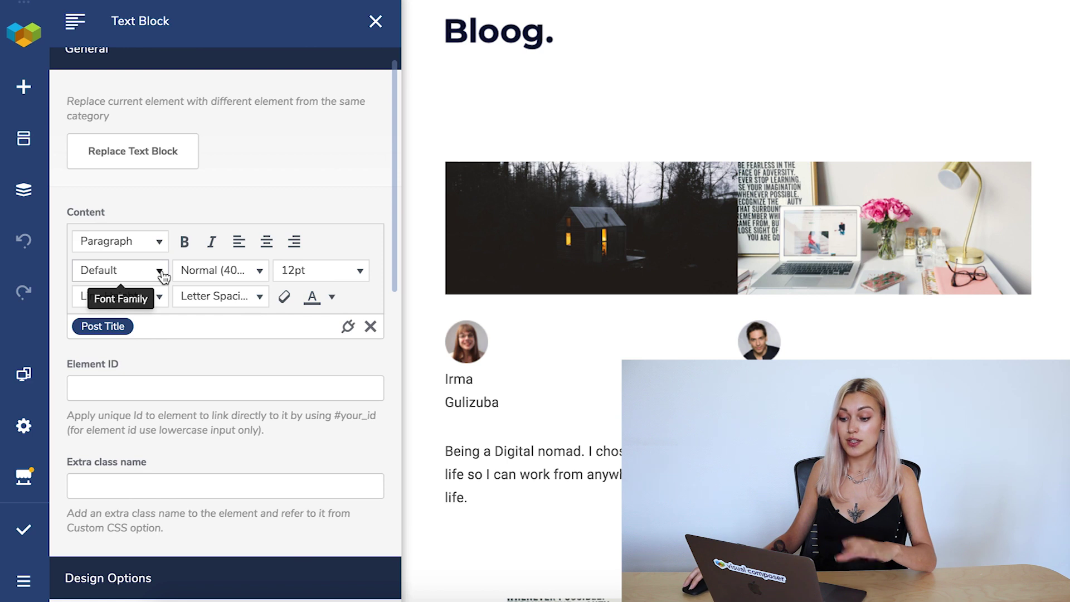
Style the left card's title as Montserrat 14pt and close the element settings
mouse_move(550, 455)
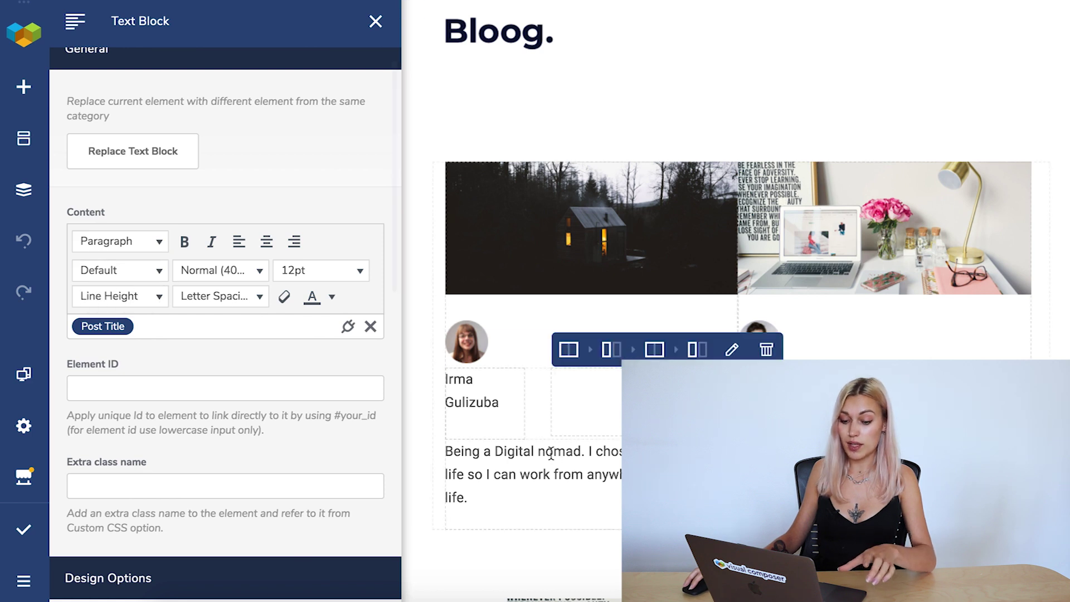
click(157, 272)
scroll(247, 217, down, 5)
drag(273, 189, 279, 433)
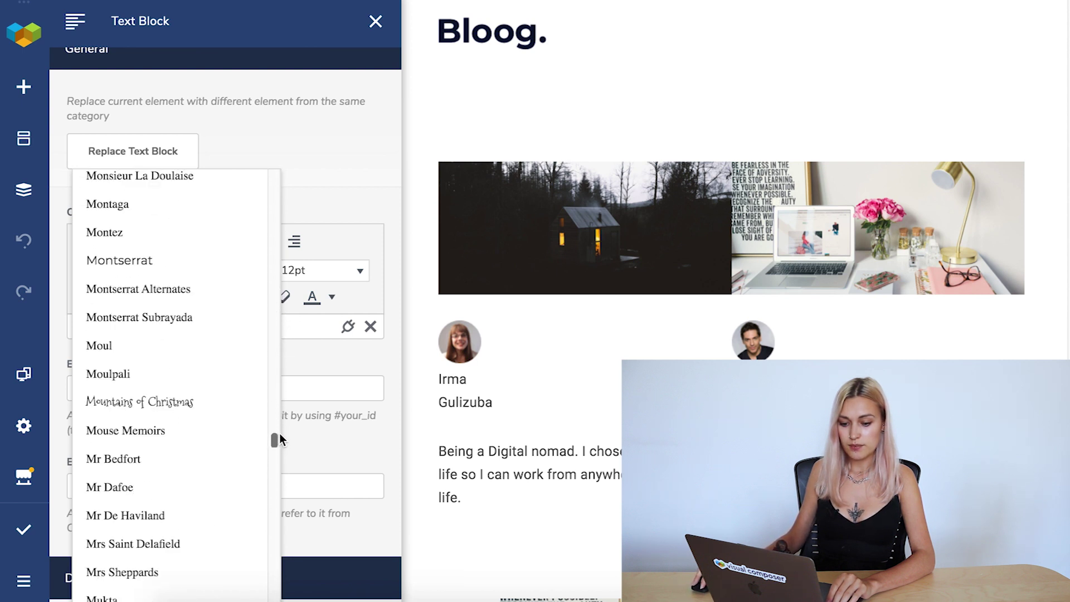
click(152, 262)
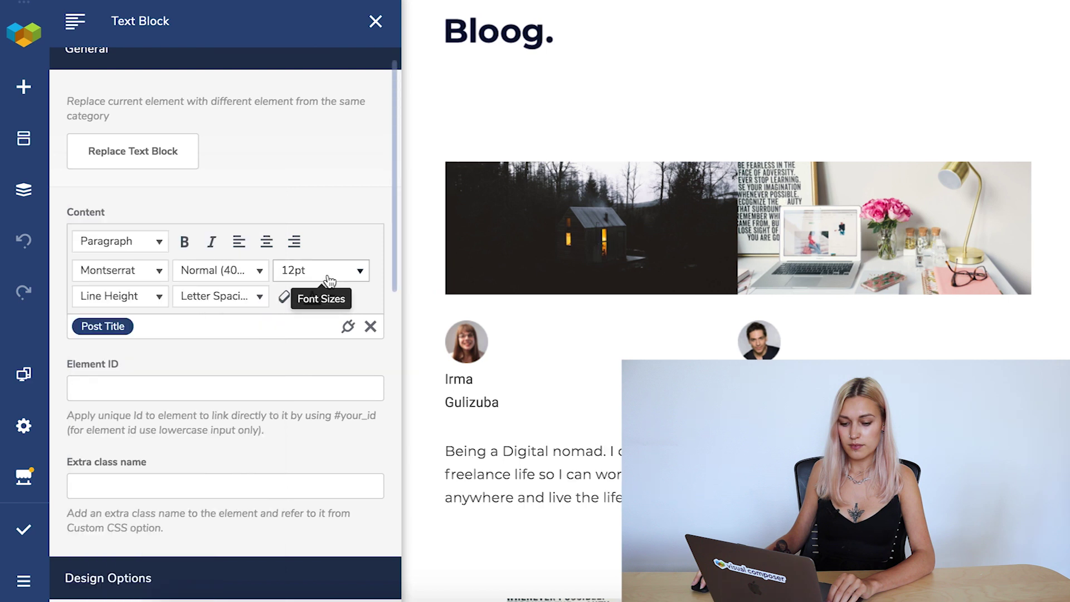
click(360, 271)
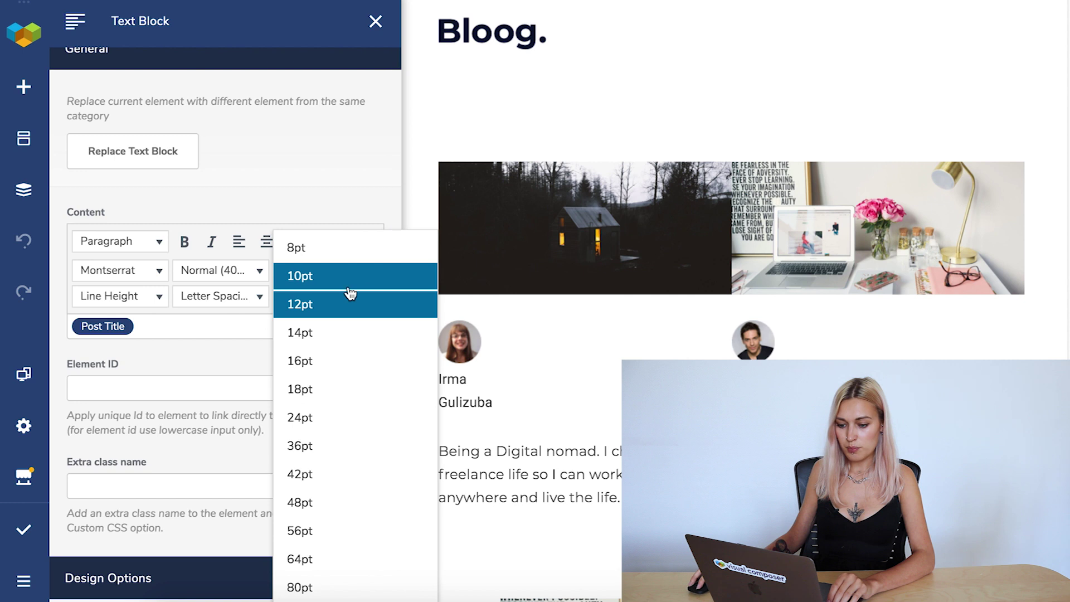
click(327, 333)
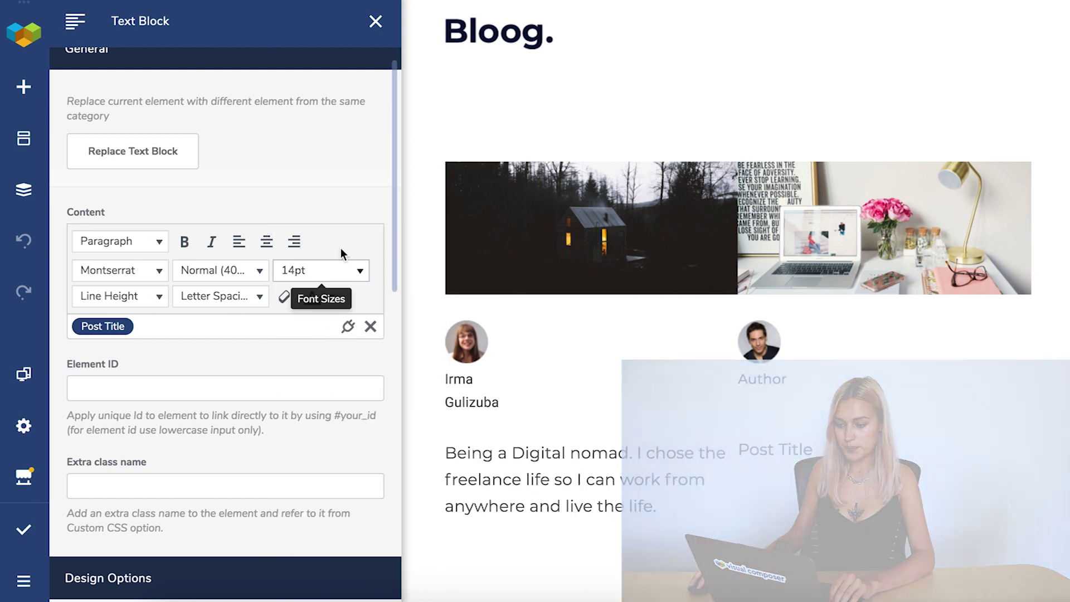
click(374, 22)
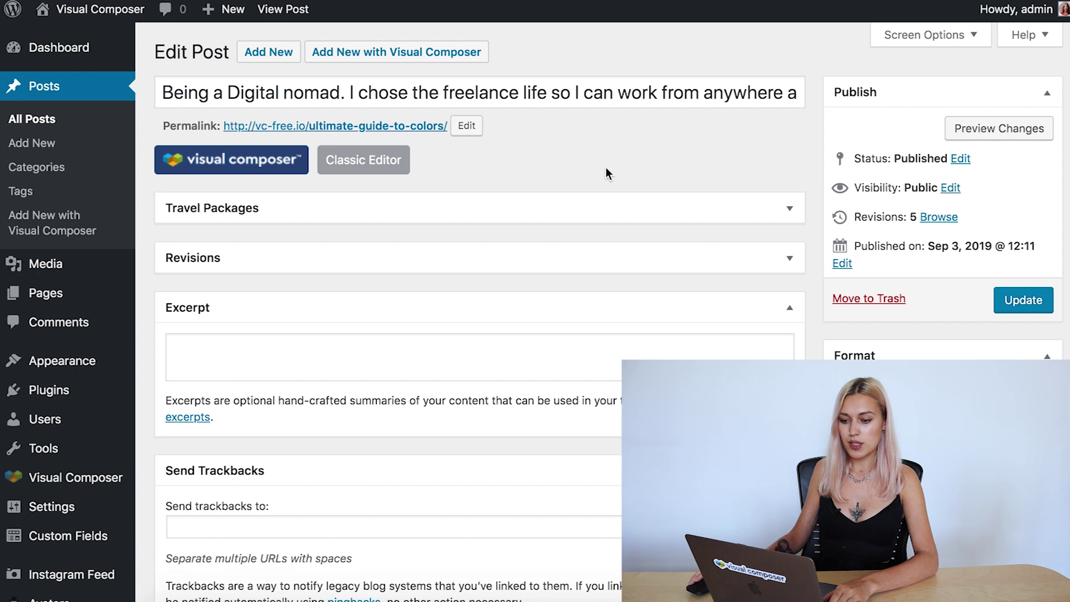
Change the Being a Digital nomad post's author to another user and update the post
scroll(602, 166, down, 7)
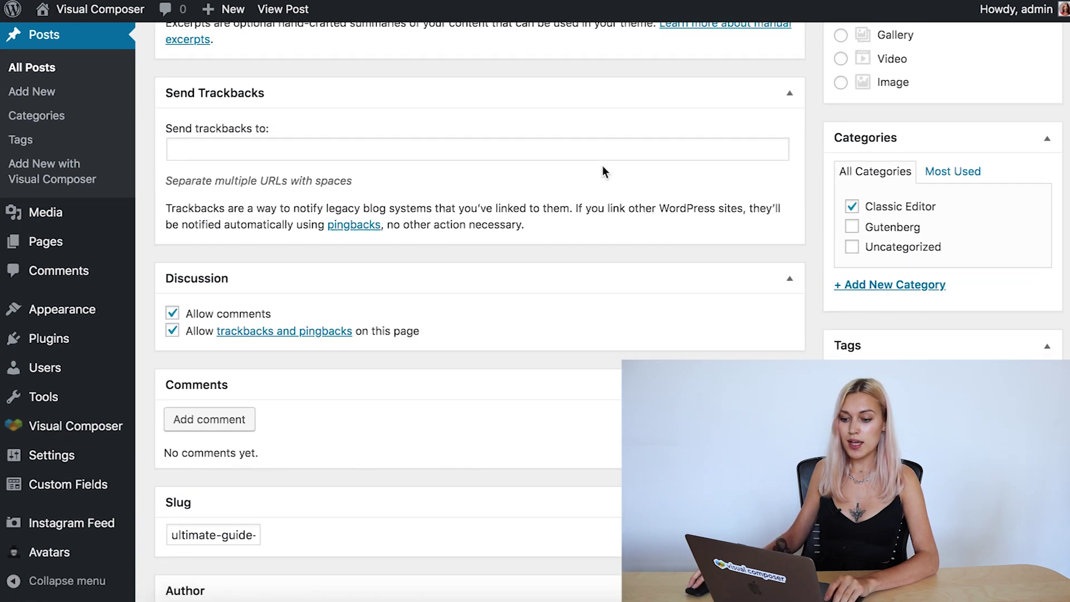
scroll(603, 166, down, 2)
click(289, 505)
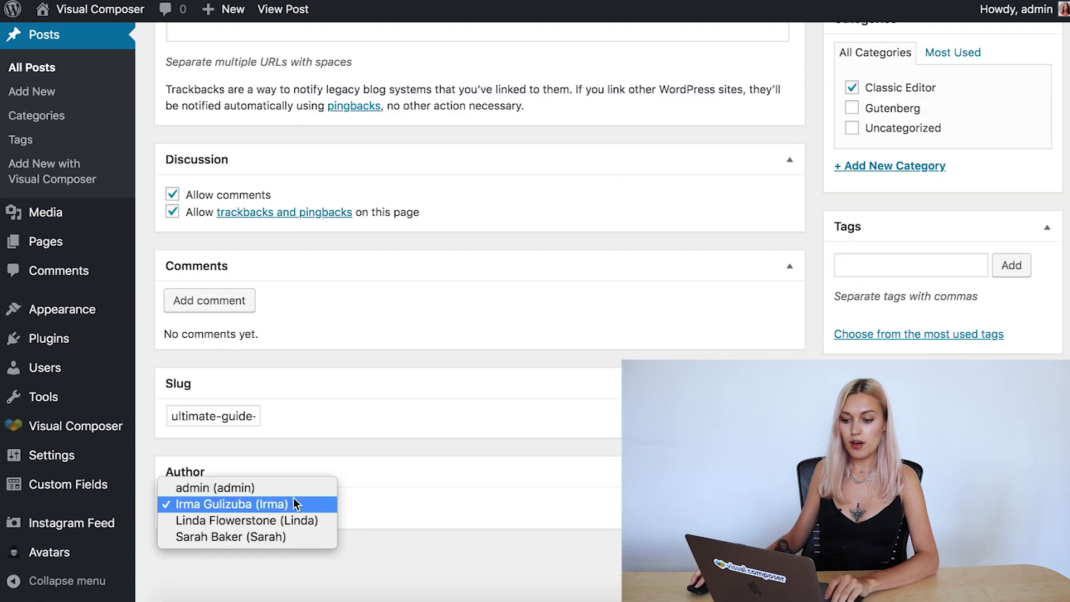
click(294, 520)
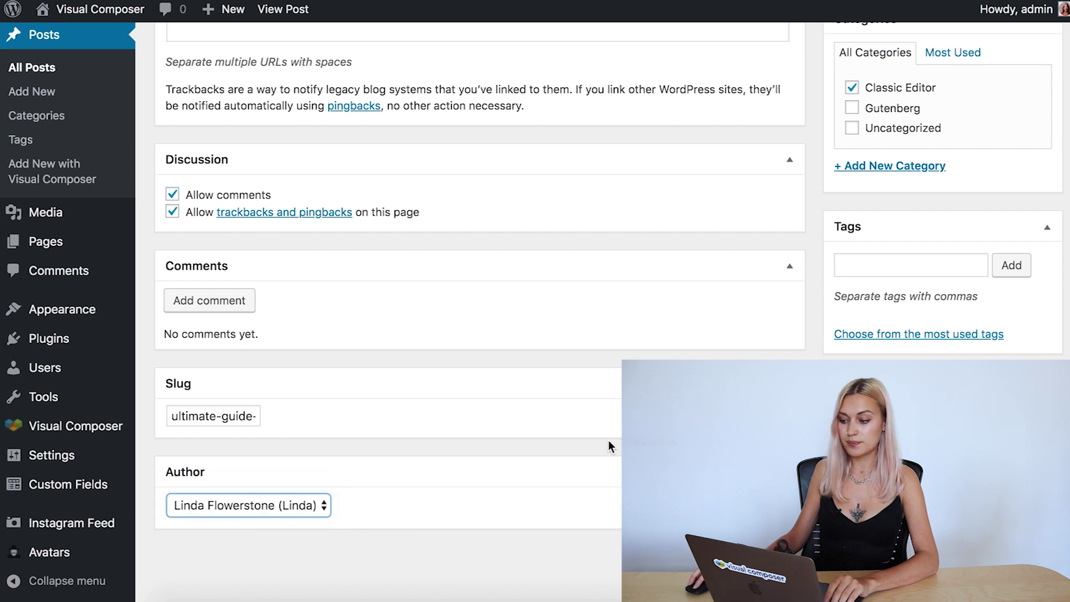
scroll(608, 440, up, 10)
click(1023, 301)
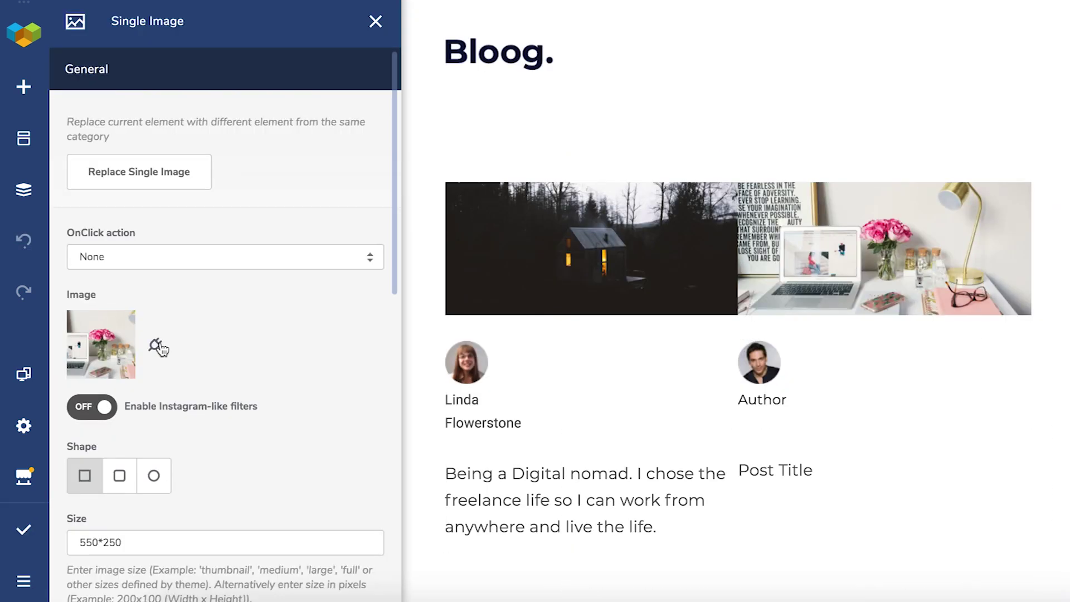
Set the second card's image to the Featured Image dynamic field with a custom post source
click(158, 346)
click(545, 433)
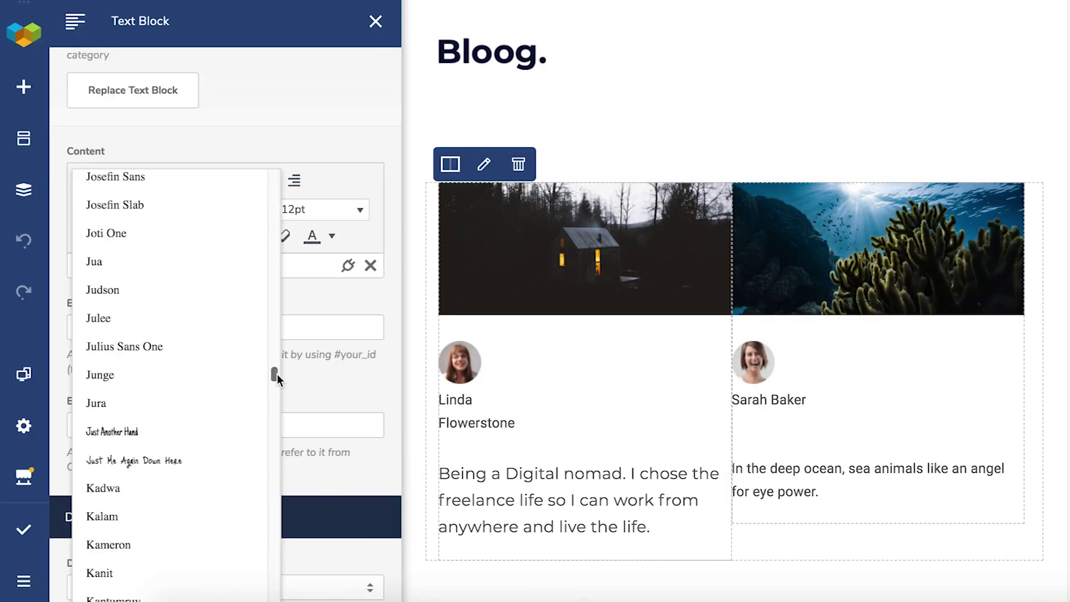
drag(277, 374, 286, 432)
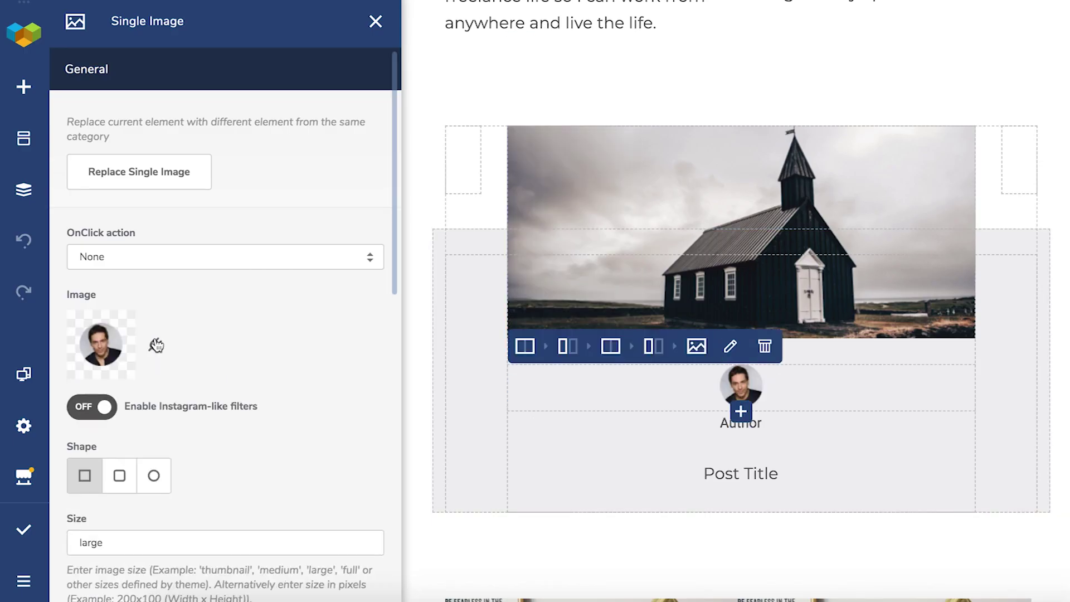
click(156, 345)
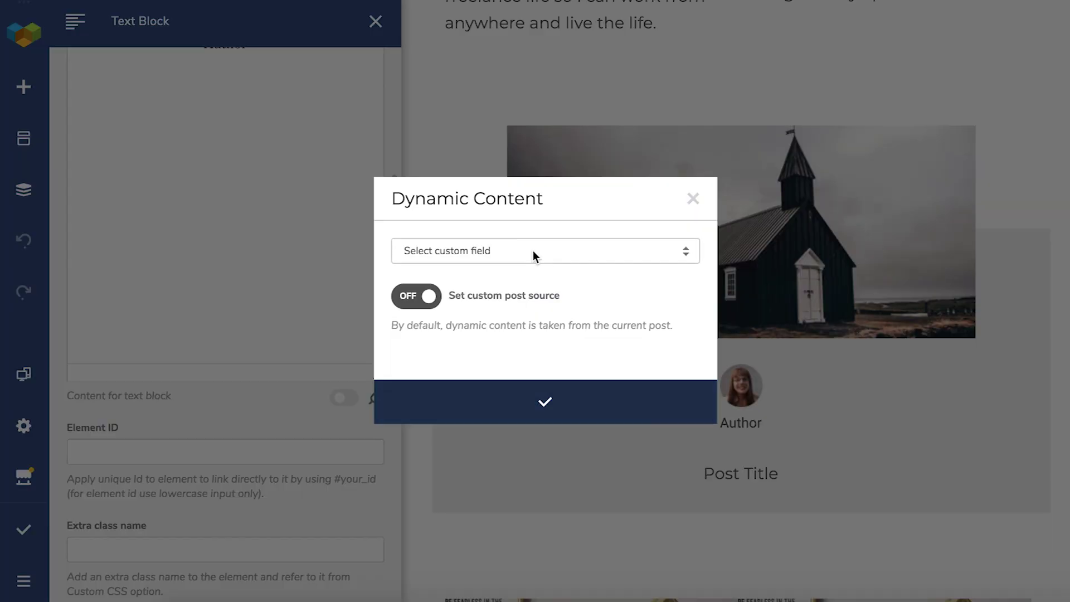
click(416, 263)
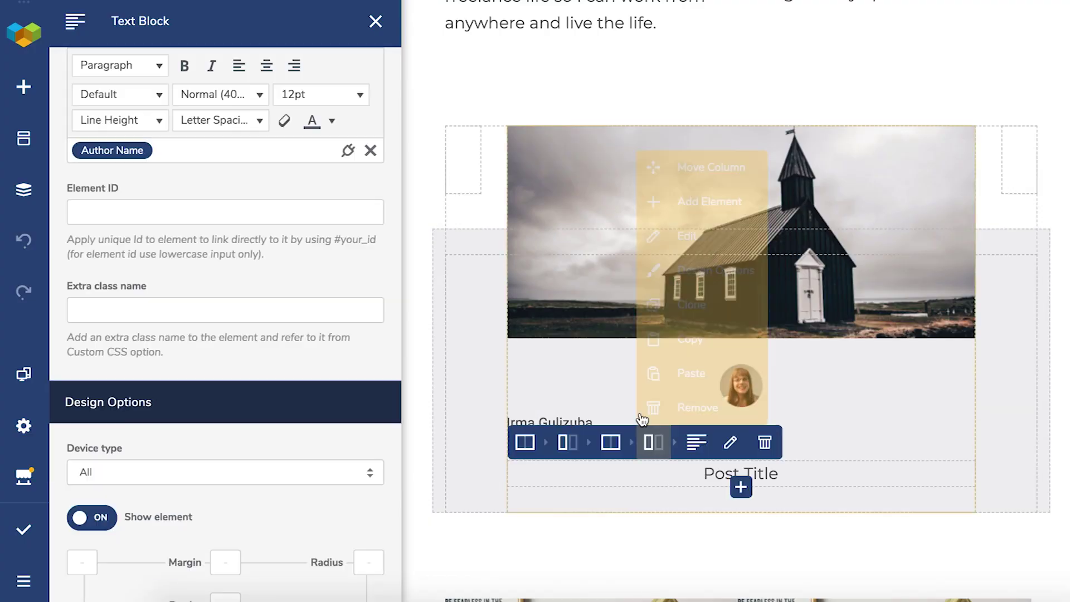